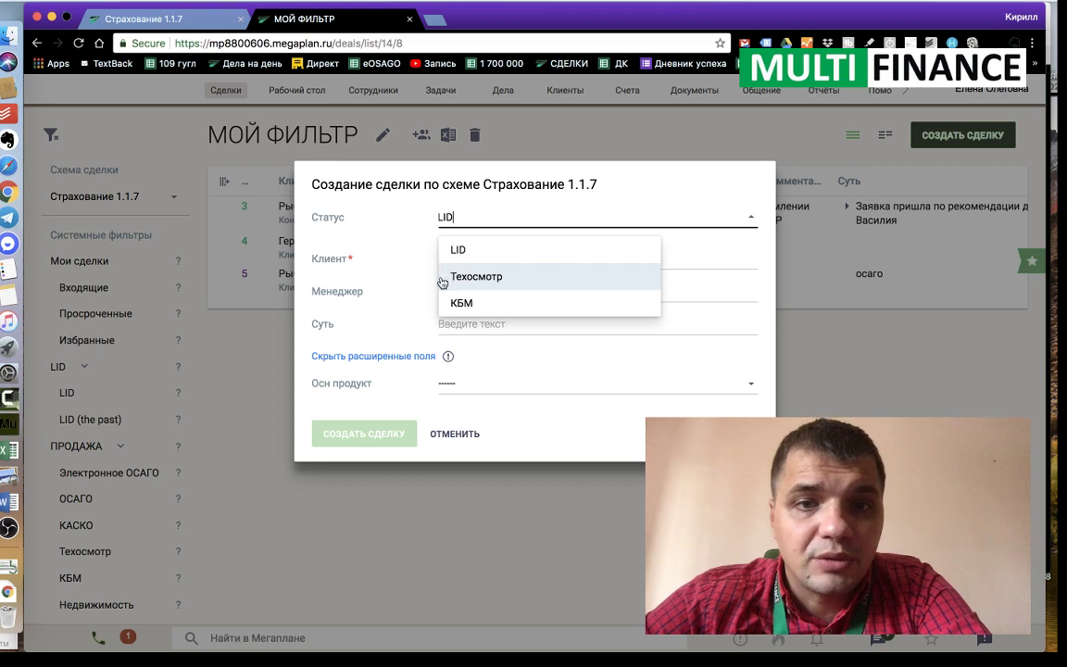
Step: Keep status LID and replace the chosen existing client with a new client under a typed name
{"action": "left_click", "coordinate": [449, 248]}
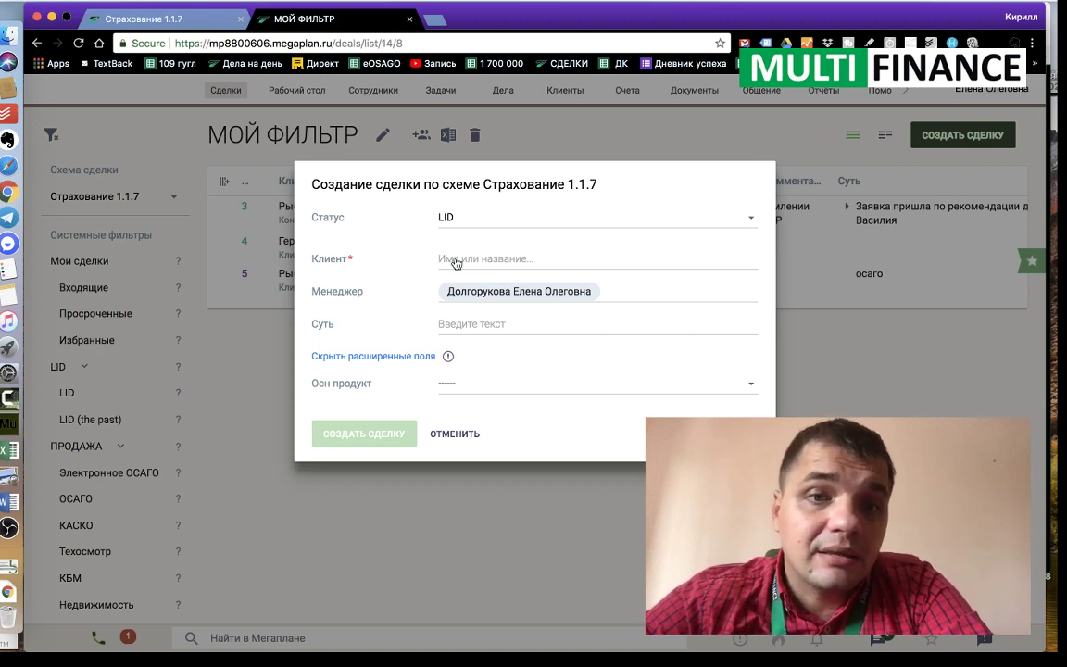
{"action": "left_click", "coordinate": [455, 262]}
{"action": "type", "text": "Рыб"}
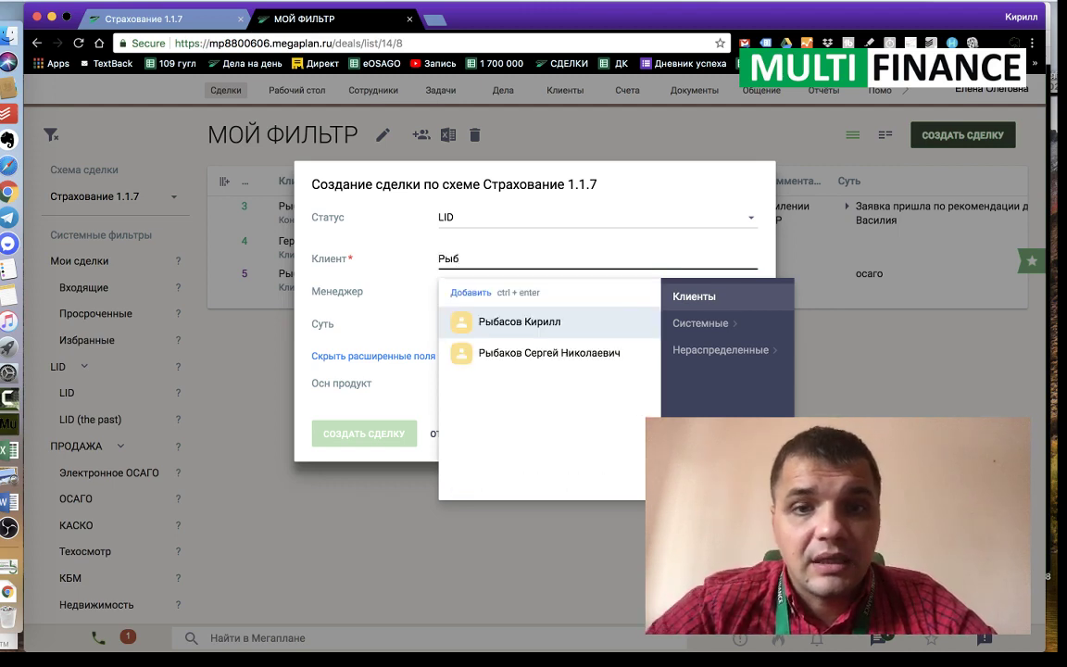
{"action": "left_click", "coordinate": [468, 321]}
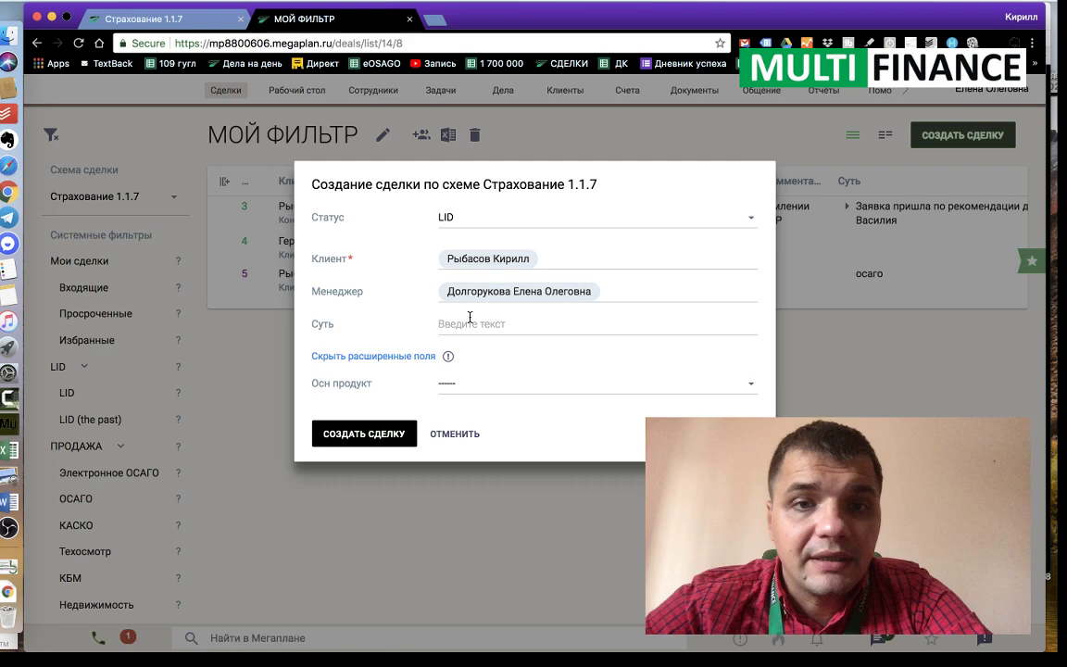
{"action": "left_click", "coordinate": [559, 258]}
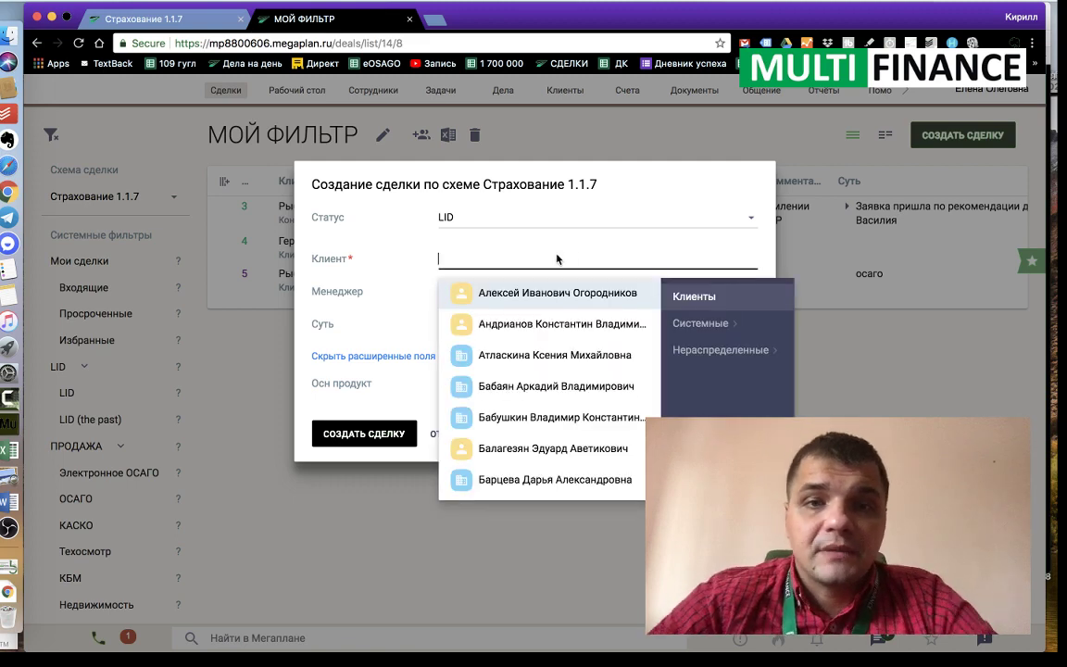
{"action": "type", "text": "Тест"}
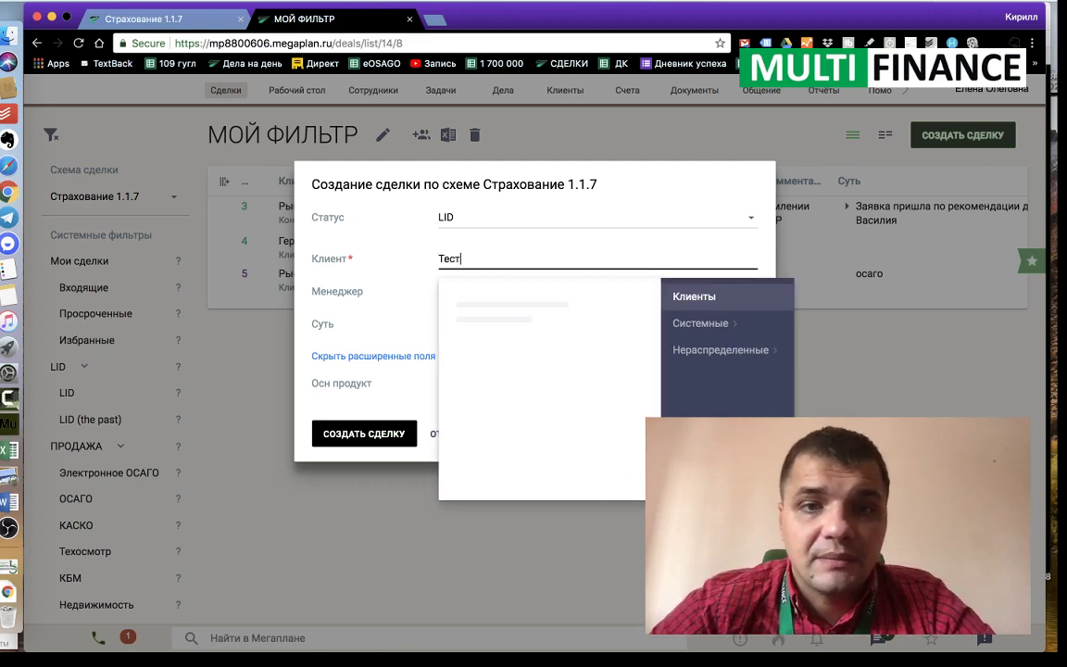
{"action": "type", "text": " Клиен"}
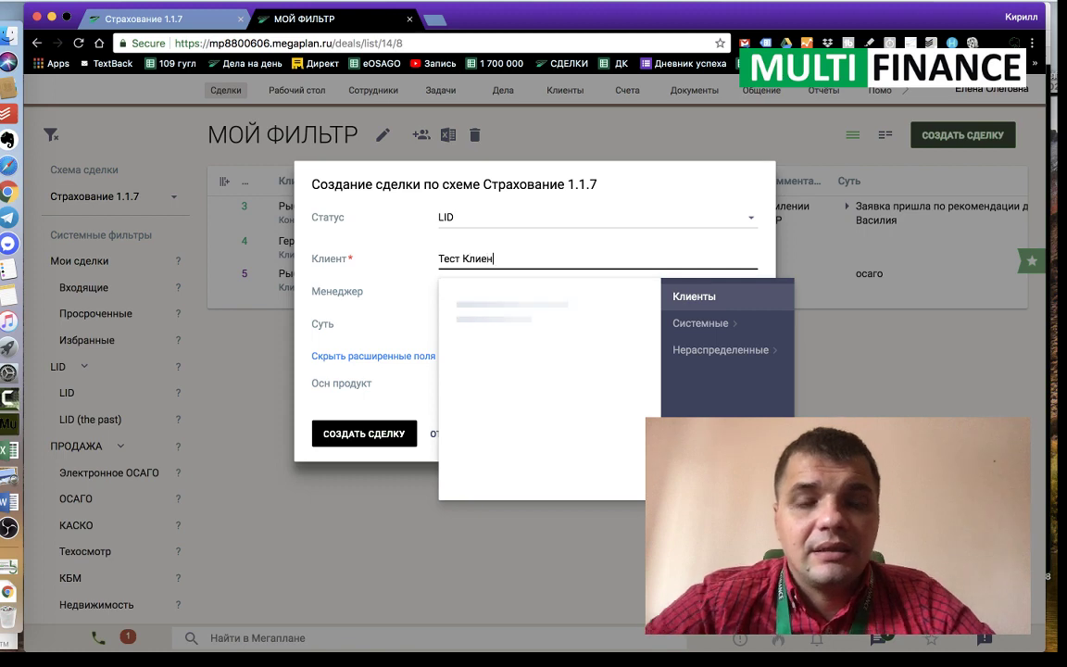
{"action": "left_click", "coordinate": [456, 295]}
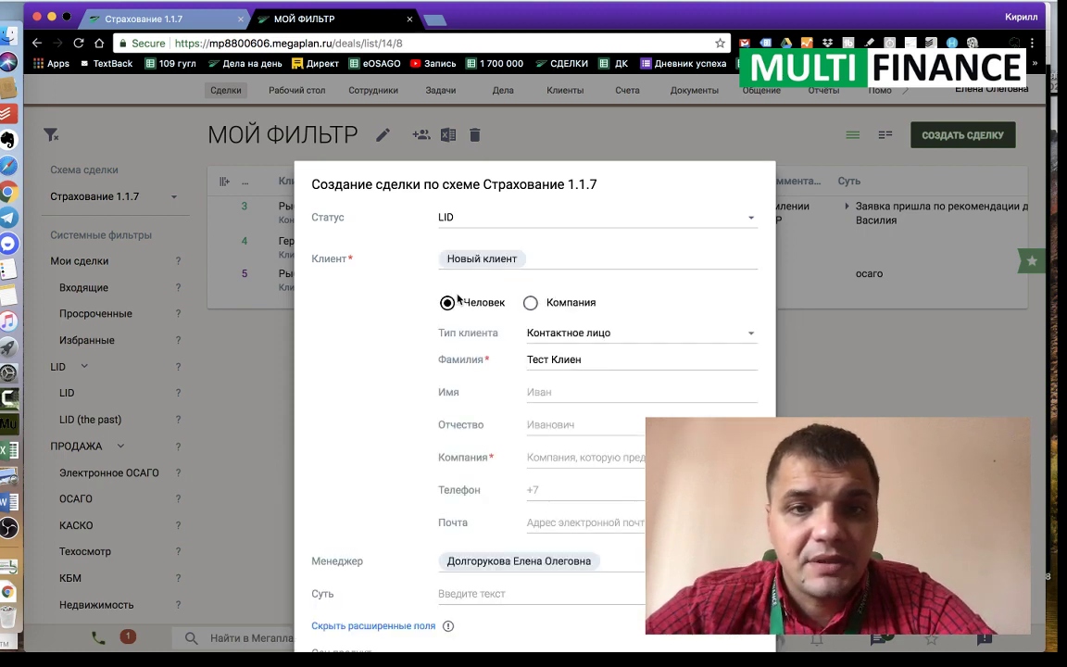
Step: Enter the new client's first name and trim the extra word from the surname
{"action": "left_click", "coordinate": [561, 388]}
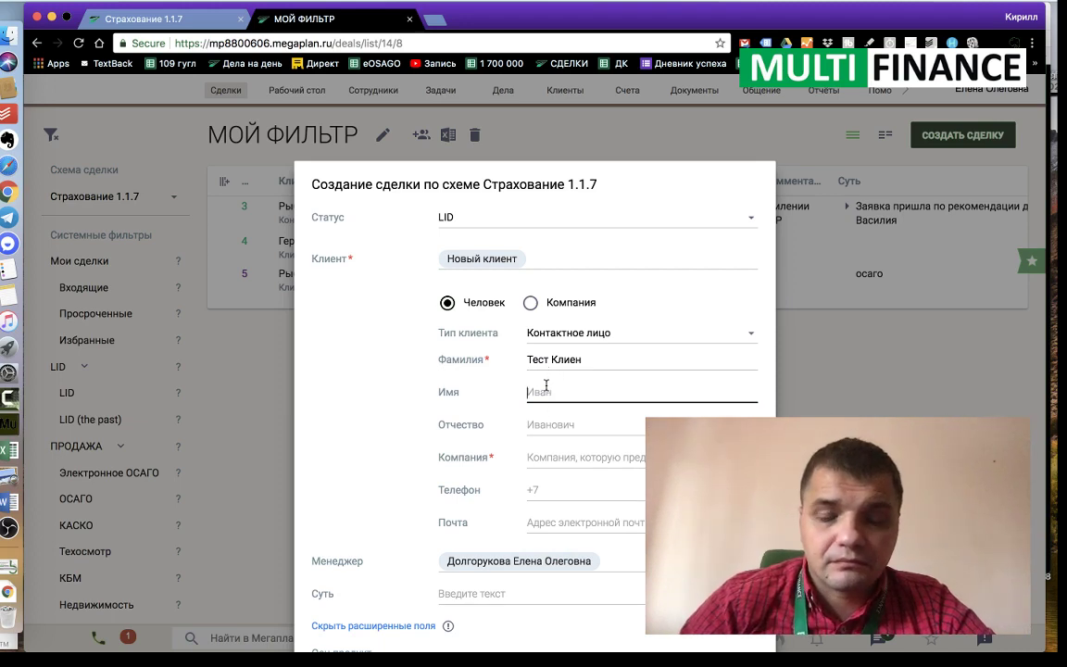
{"action": "type", "text": "К"}
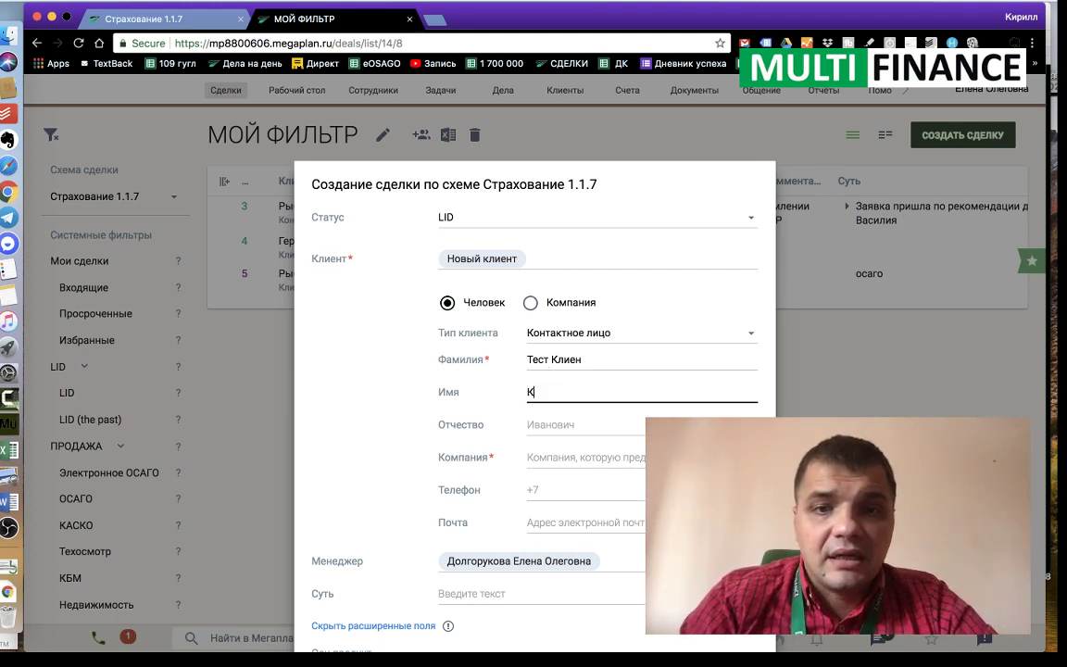
{"action": "type", "text": "ирилл"}
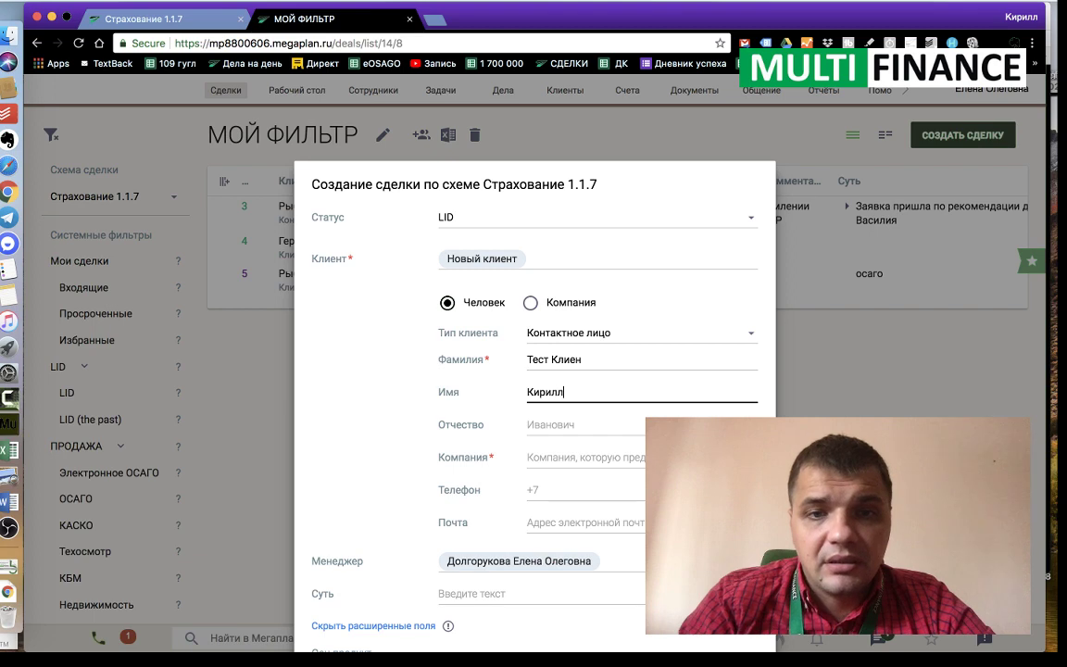
{"action": "left_click", "coordinate": [562, 359]}
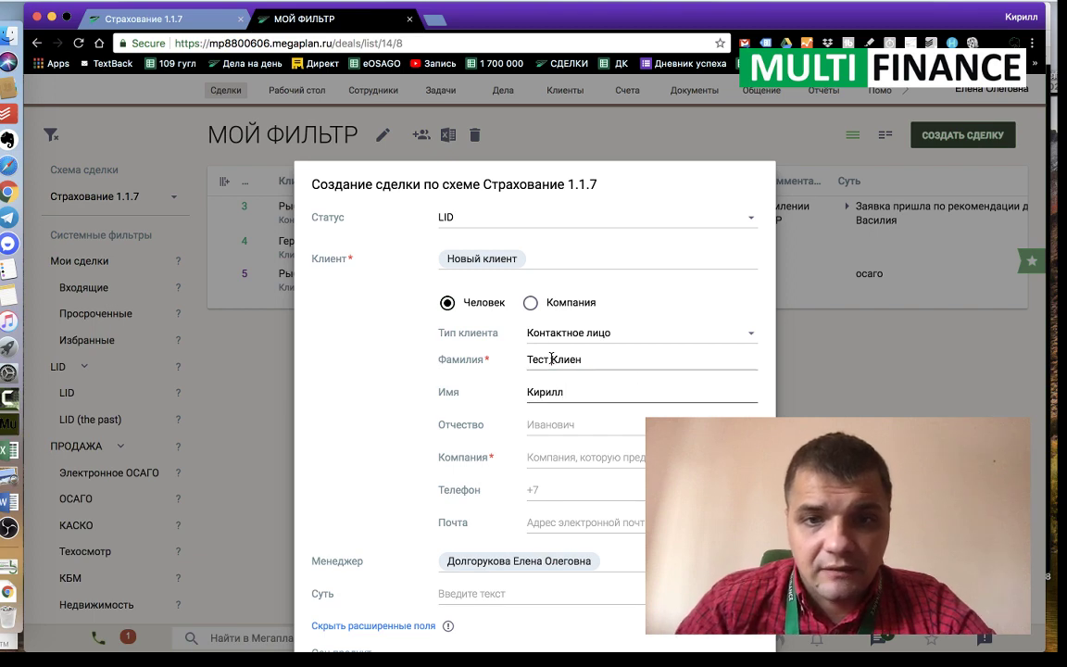
{"action": "left_click_drag", "start_coordinate": [554, 359], "coordinate": [593, 359]}
{"action": "key", "text": "BackSpace"}
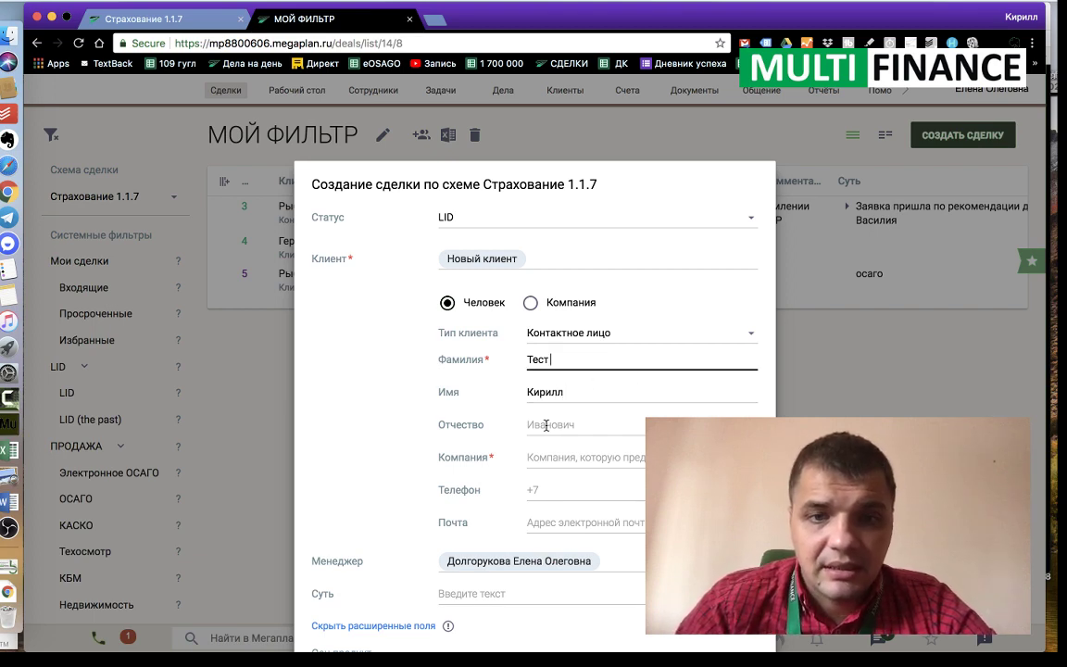
Step: Link the client to the company ООО "Наша Компания"
{"action": "left_click", "coordinate": [542, 454]}
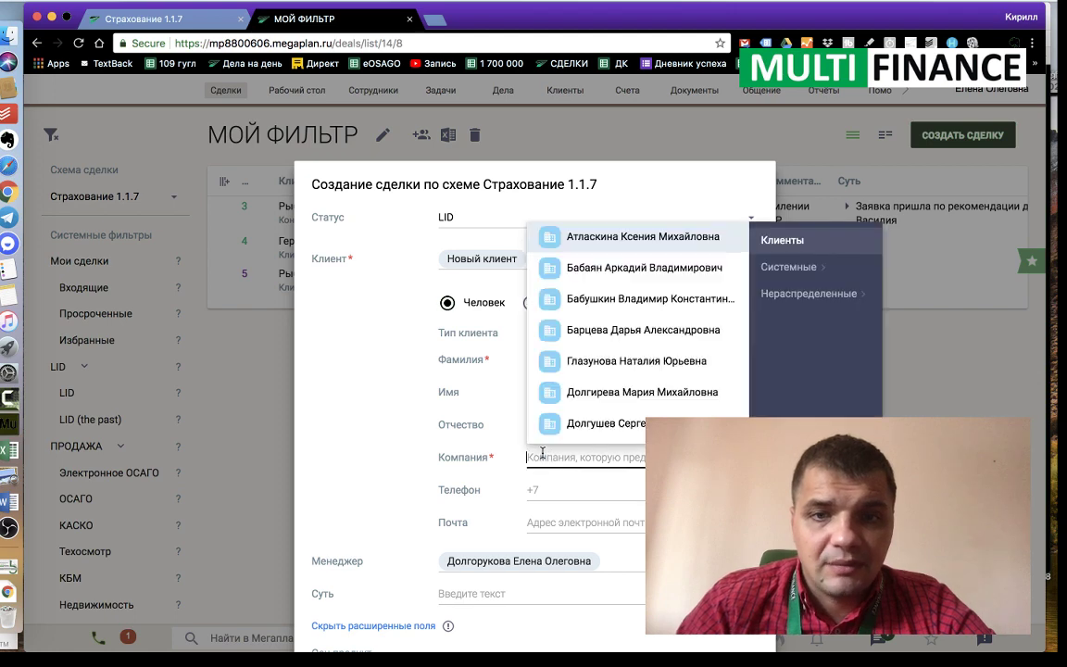
{"action": "type", "text": "Рыба"}
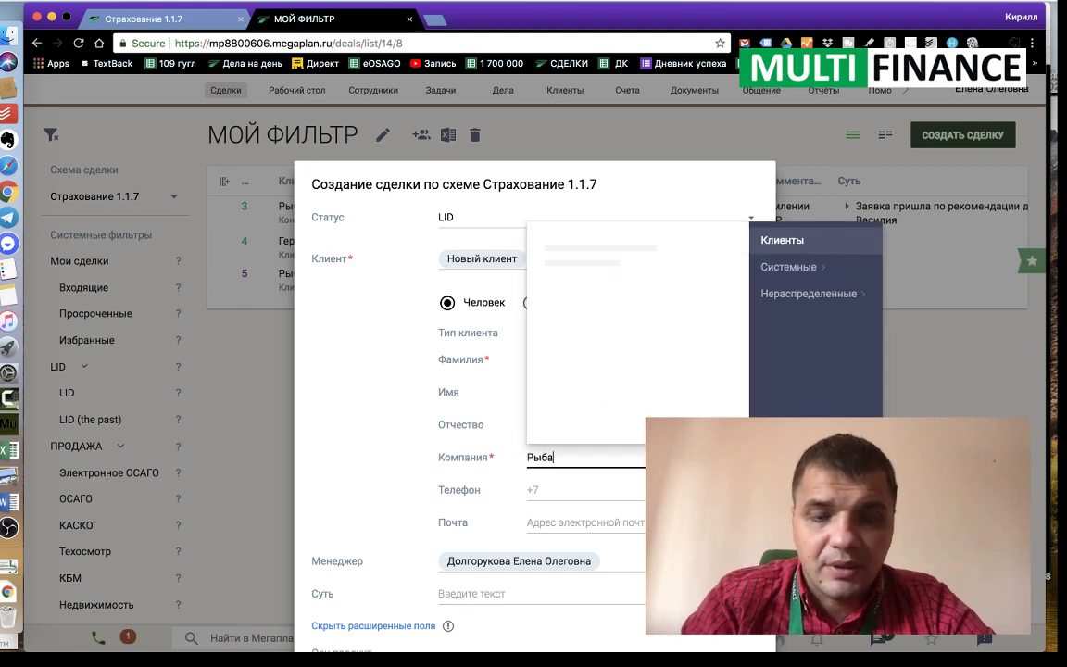
{"action": "key", "text": "BackSpace"}
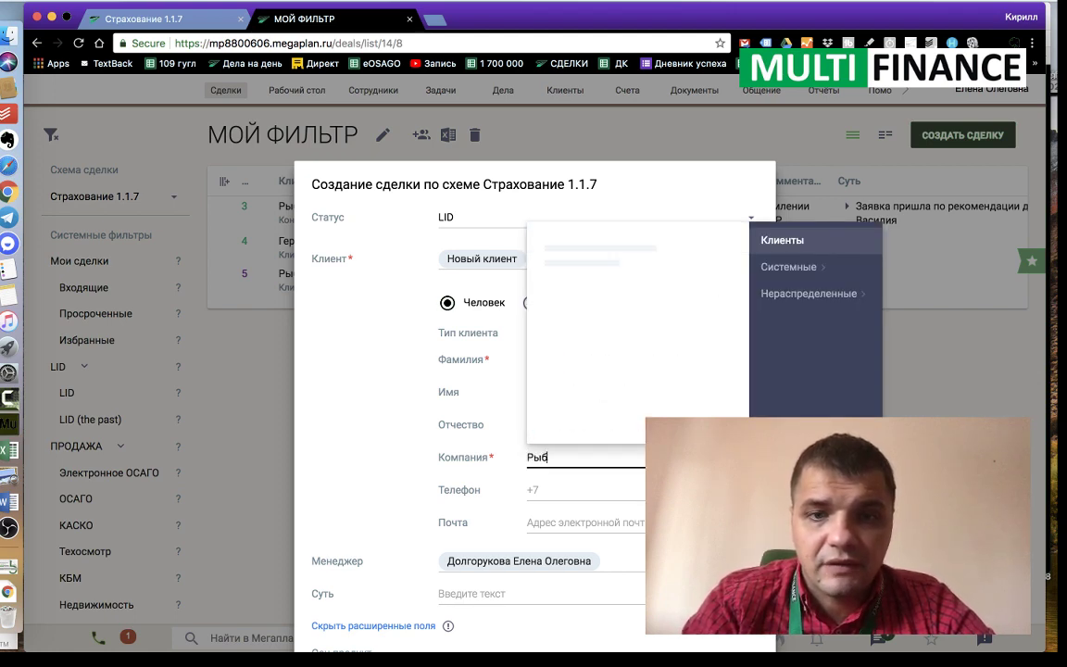
{"action": "key", "text": "BackSpace"}
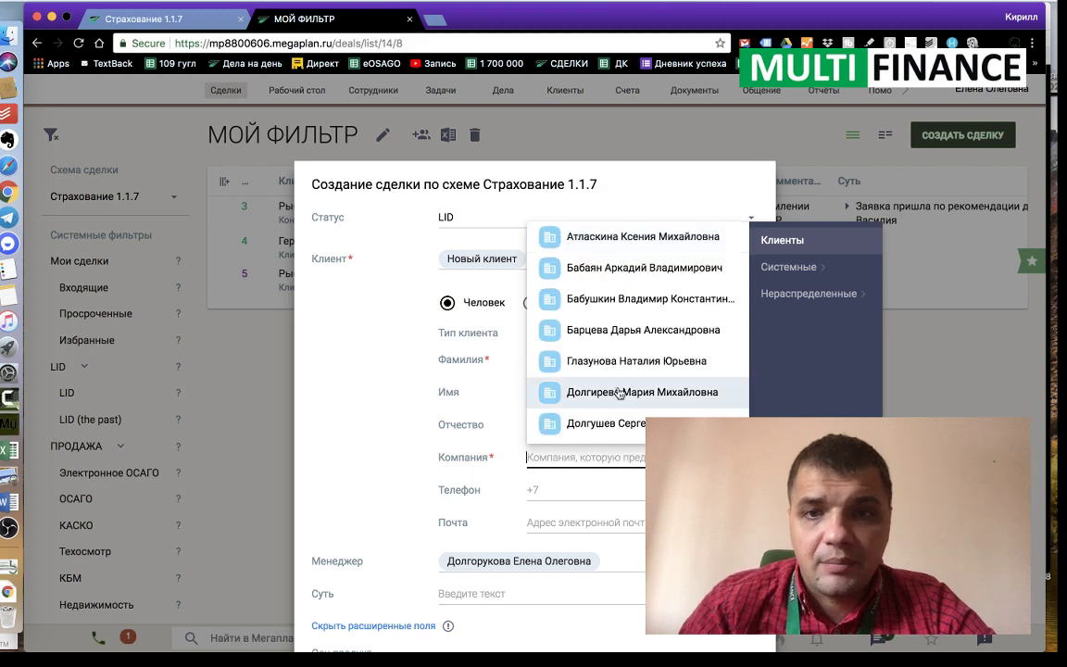
{"action": "scroll", "coordinate": [612, 387], "scroll_direction": "down", "scroll_amount": 5}
{"action": "scroll", "coordinate": [612, 386], "scroll_direction": "down", "scroll_amount": 2}
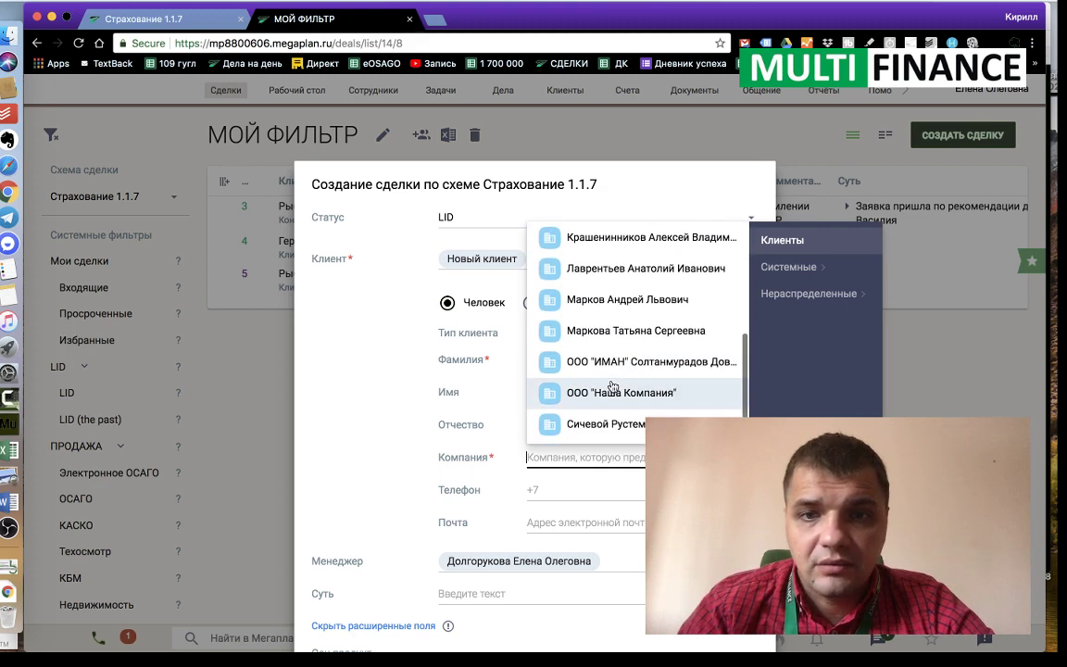
{"action": "left_click", "coordinate": [590, 396]}
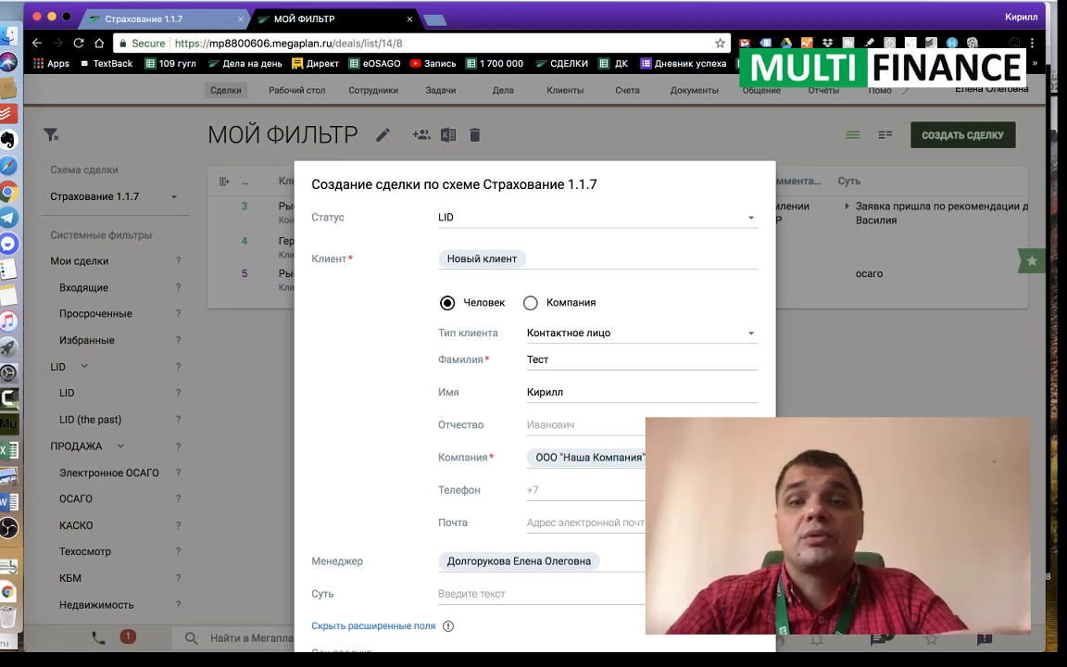
Step: Enter the client's phone number in the Телефон field
{"action": "left_click", "coordinate": [565, 486]}
{"action": "key", "text": "BackSpace"}
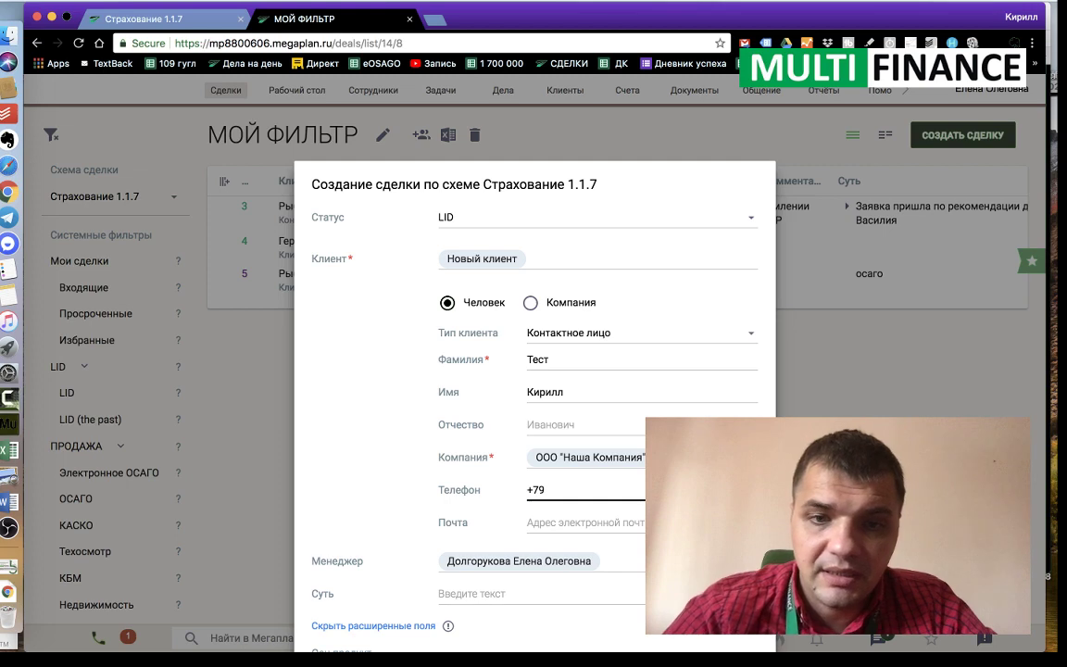
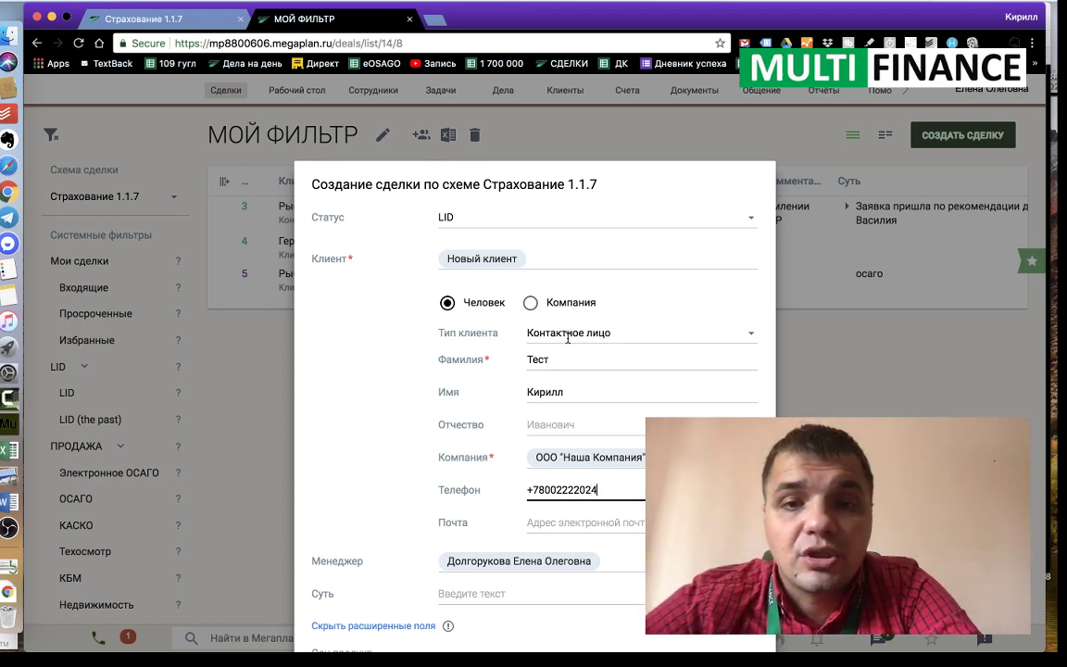
Step: Change the client type from Контактное лицо to Клиент
{"action": "left_click", "coordinate": [625, 334]}
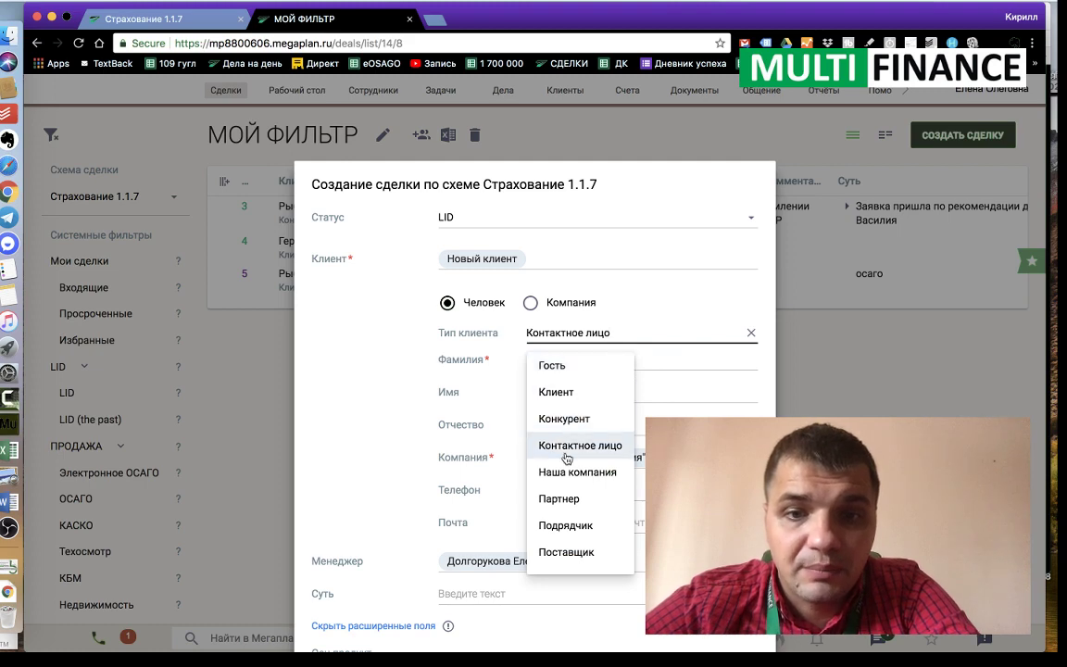
{"action": "scroll", "coordinate": [564, 489], "scroll_direction": "down", "scroll_amount": 1}
{"action": "scroll", "coordinate": [564, 482], "scroll_direction": "up", "scroll_amount": 1}
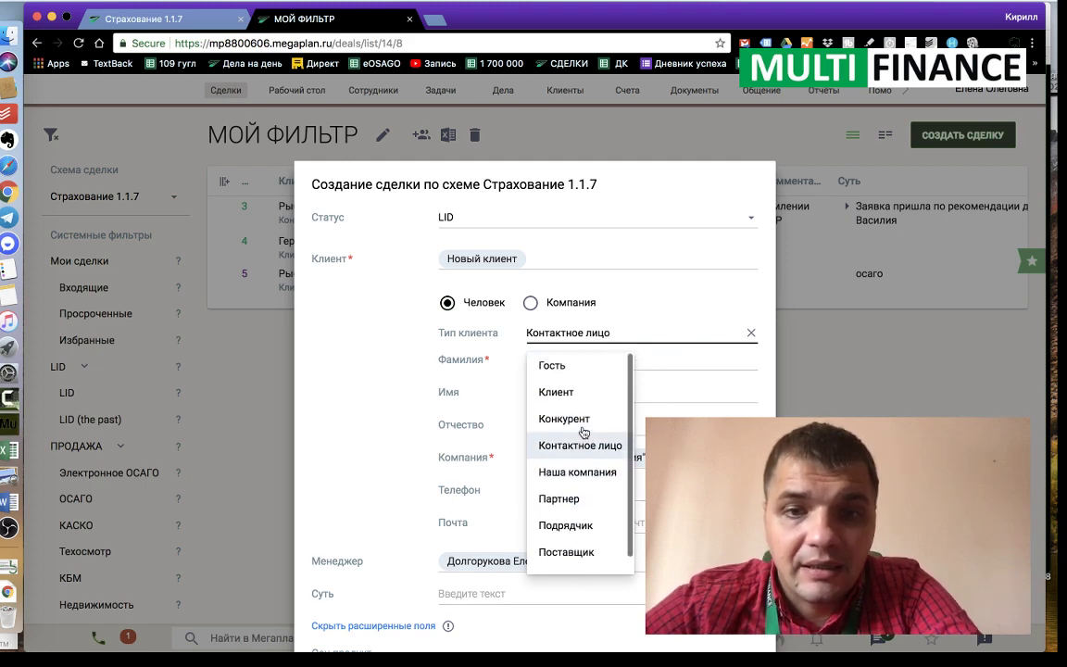
{"action": "left_click", "coordinate": [572, 396]}
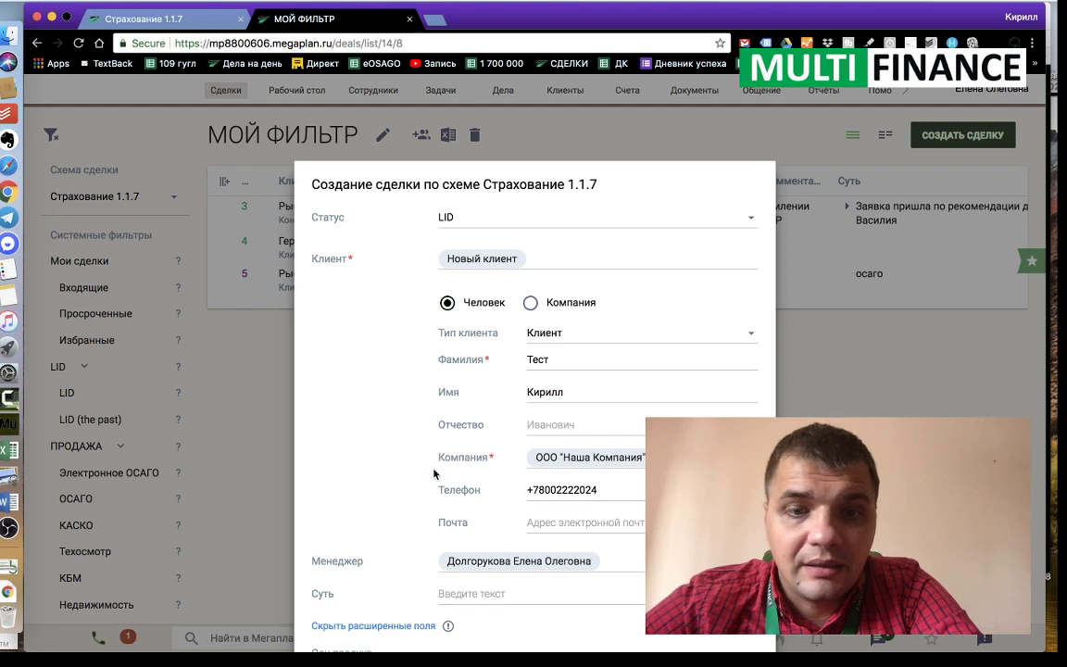
{"action": "scroll", "coordinate": [393, 452], "scroll_direction": "down", "scroll_amount": 2}
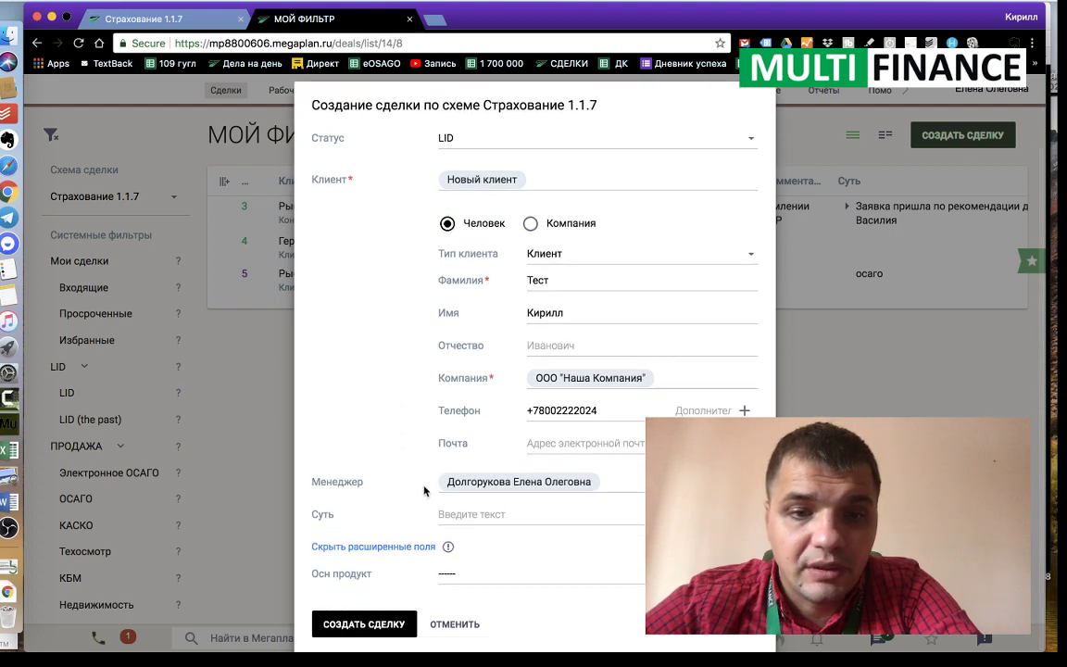
Step: Choose eОСАГО as the main product (Осн продукт) and create the deal
{"action": "left_click", "coordinate": [455, 575]}
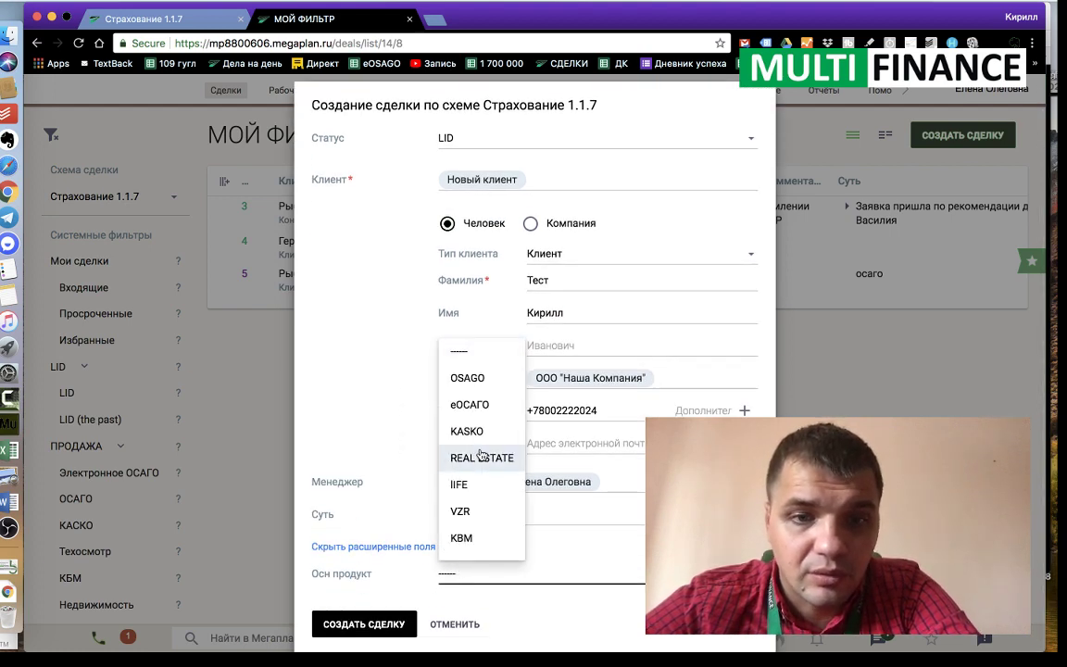
{"action": "left_click", "coordinate": [483, 407]}
{"action": "scroll", "coordinate": [370, 484], "scroll_direction": "up", "scroll_amount": 2}
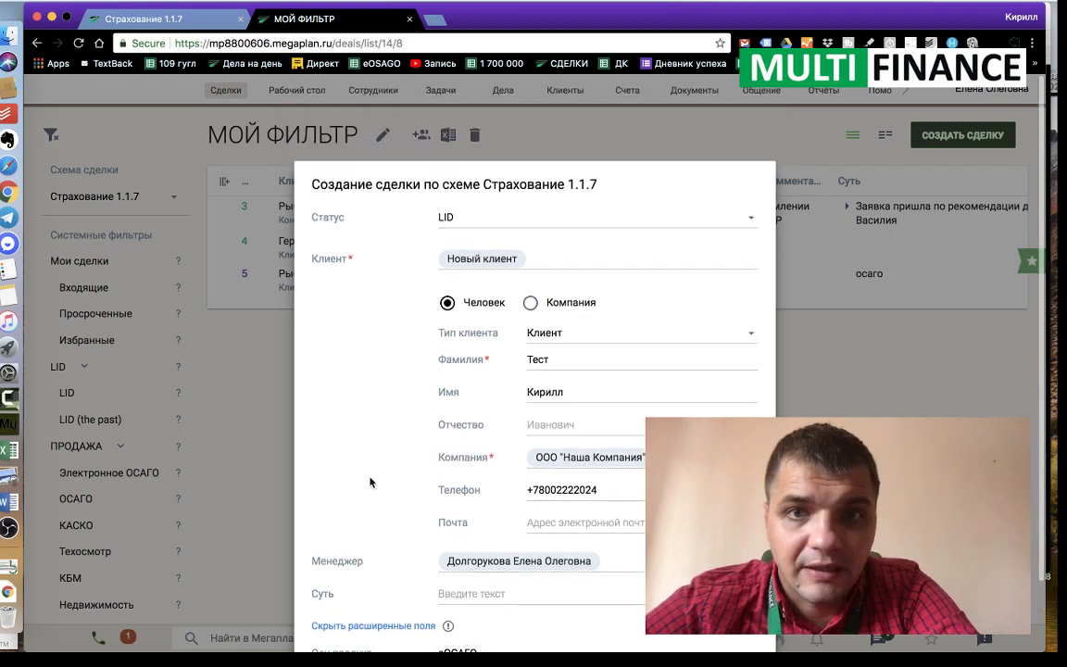
{"action": "scroll", "coordinate": [415, 448], "scroll_direction": "down", "scroll_amount": 2}
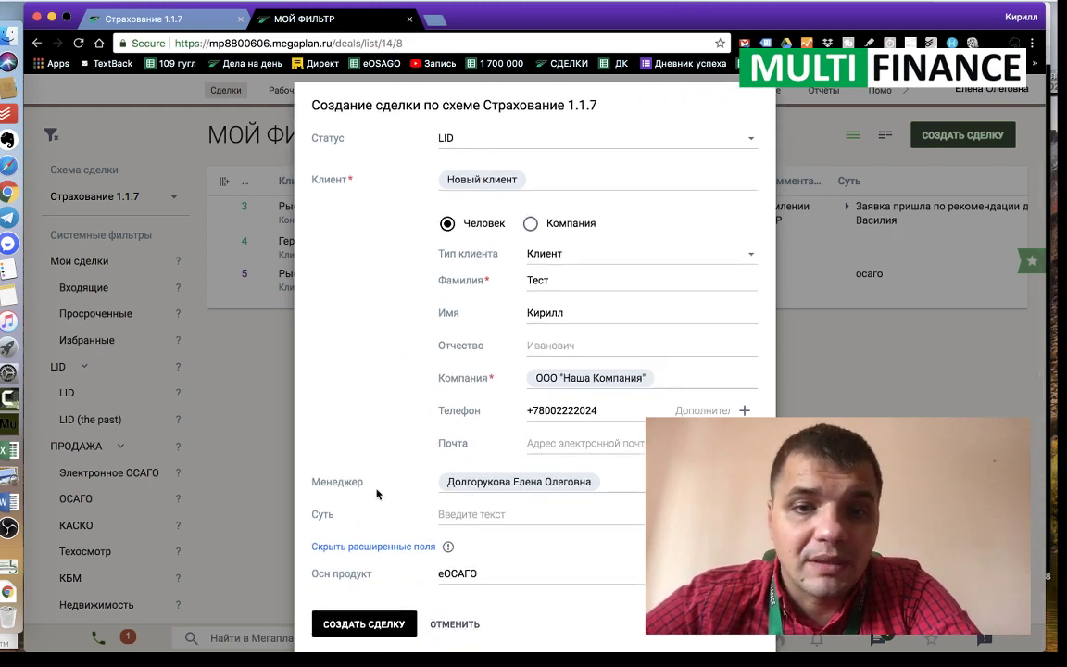
{"action": "left_click", "coordinate": [368, 630]}
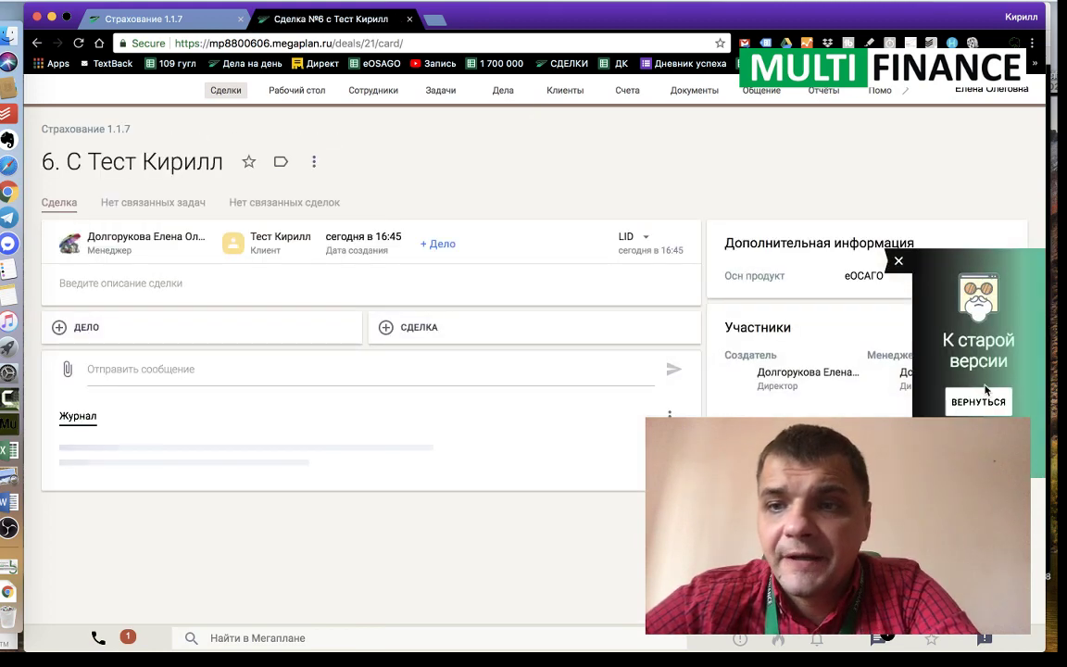
Step: Revert the deal card to the old version, then start a blank new deal from Сделки
{"action": "left_click", "coordinate": [980, 401]}
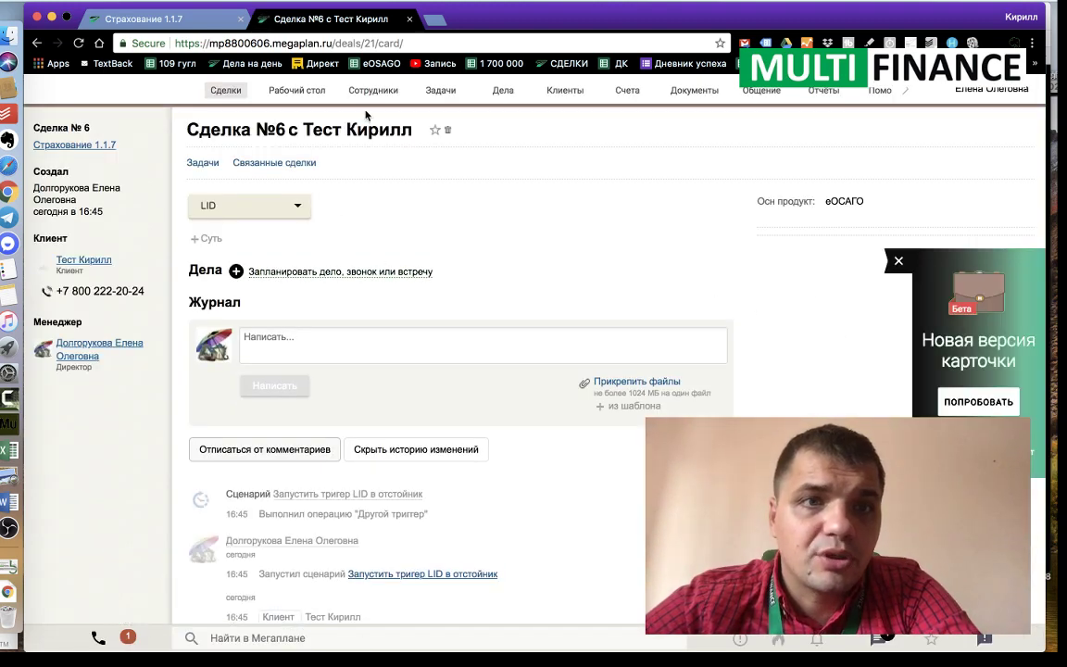
{"action": "mouse_move", "coordinate": [225, 90]}
{"action": "left_click", "coordinate": [226, 123]}
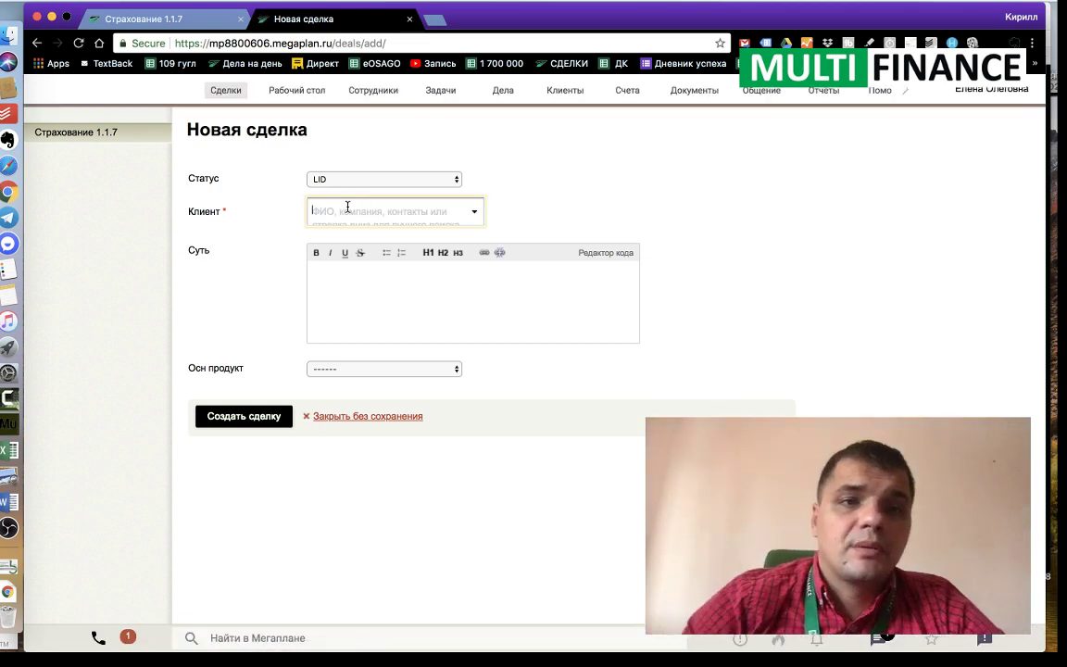
Step: Add a new client to the deal under a typed name
{"action": "type", "text": "Рыббасо"}
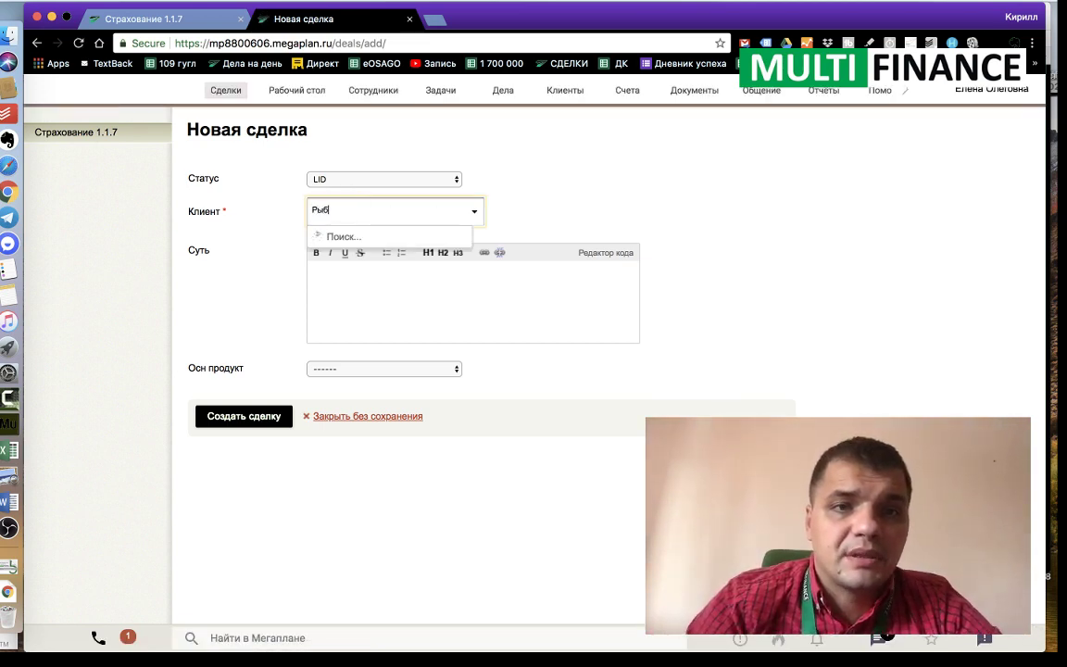
{"action": "key", "text": "BackSpace"}
{"action": "key", "text": "BackSpace"}
{"action": "key", "text": "BackSpace"}
{"action": "key", "text": "BackSpace"}
{"action": "key", "text": "BackSpace"}
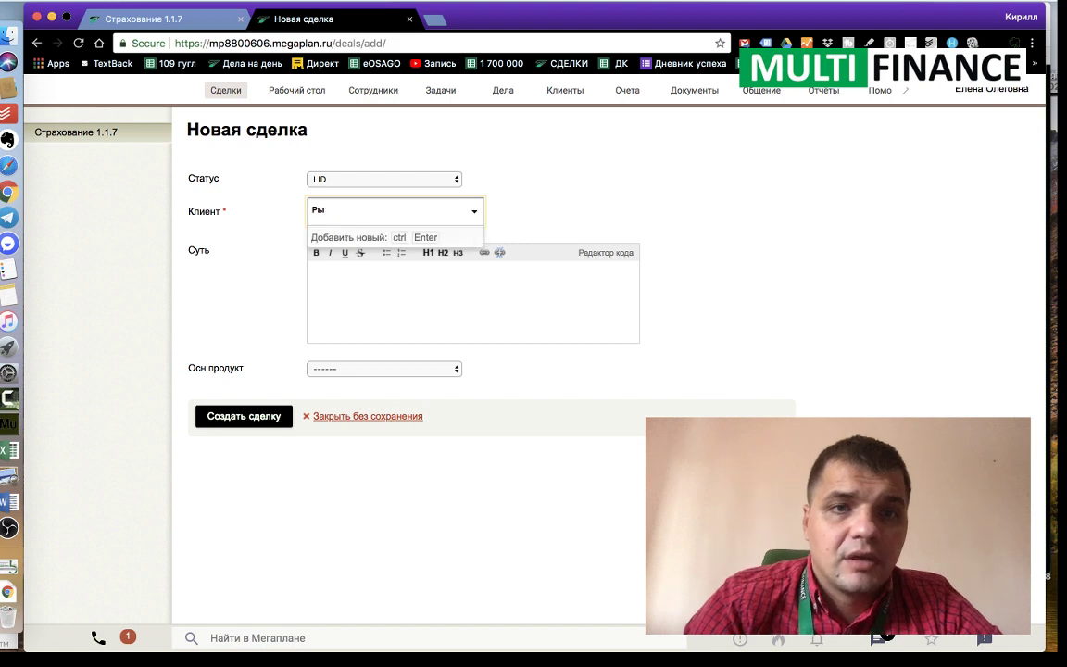
{"action": "type", "text": "Puma test"}
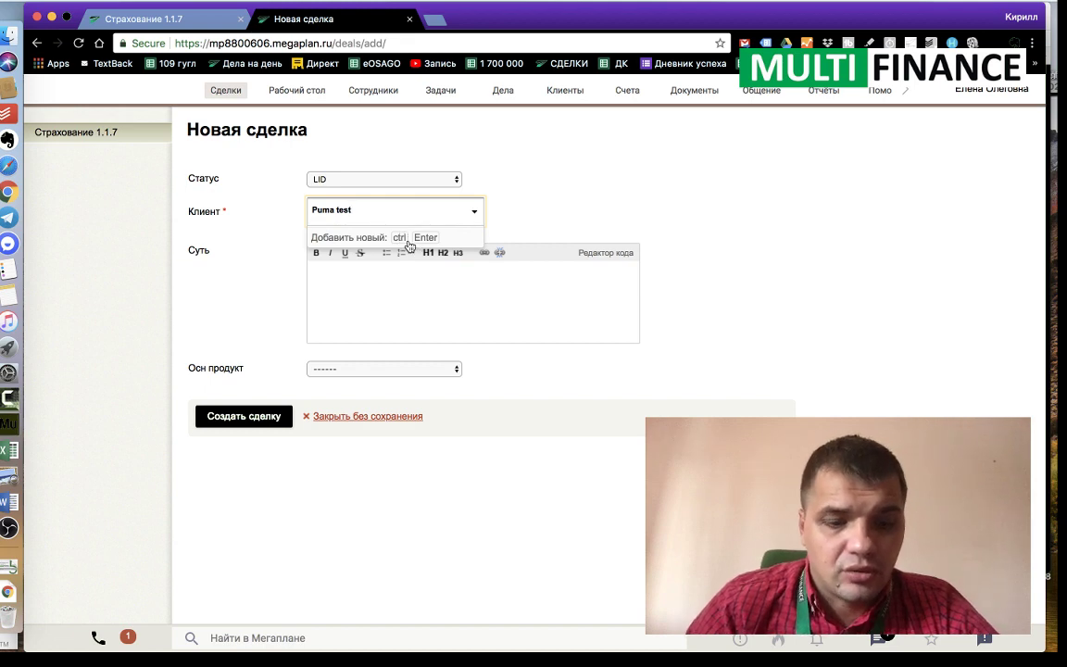
{"action": "left_click", "coordinate": [409, 242]}
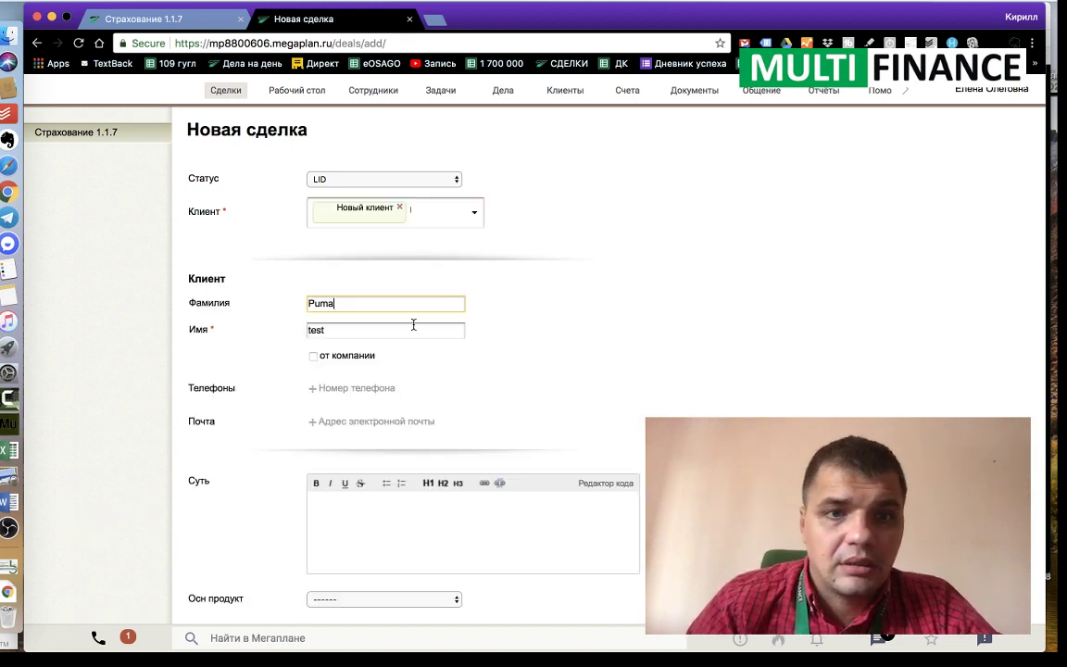
Step: Add the client's phone number
{"action": "scroll", "coordinate": [399, 333], "scroll_direction": "down", "scroll_amount": 1}
{"action": "left_click", "coordinate": [341, 349]}
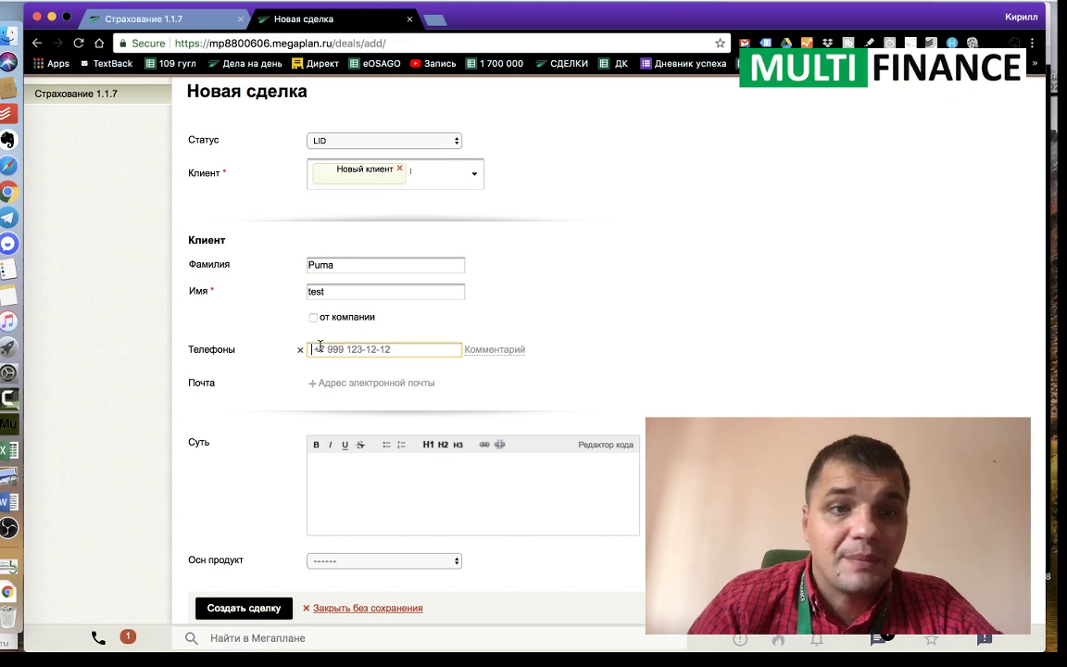
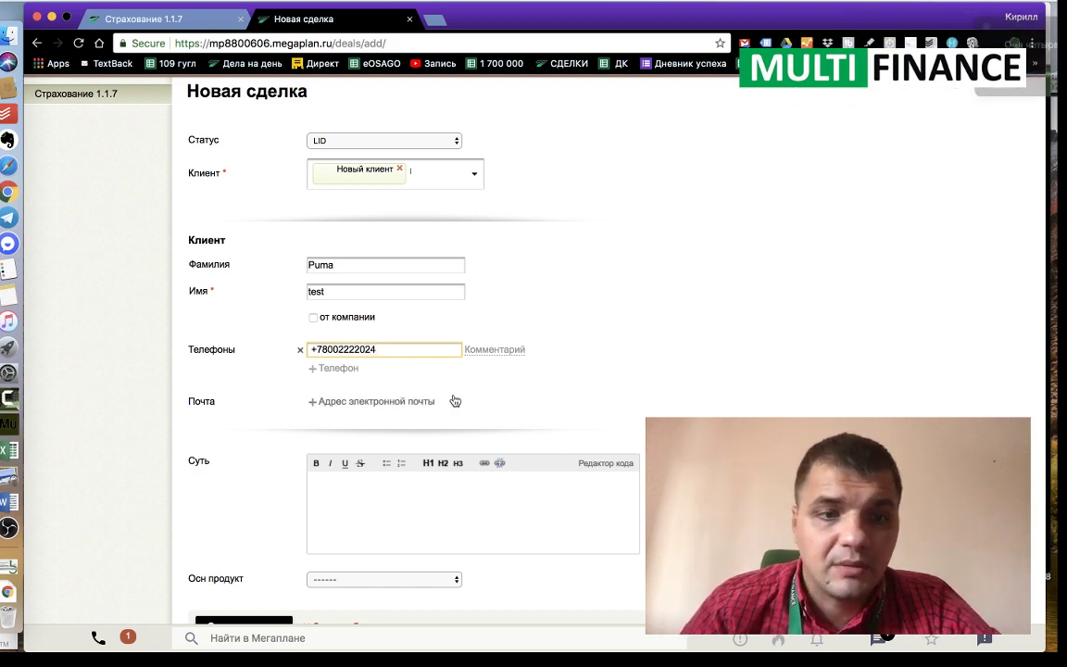
Step: Enter the description 'djdj' in Суть and pick eОСАГО as the main product
{"action": "left_click", "coordinate": [378, 504]}
{"action": "type", "text": "djdj"}
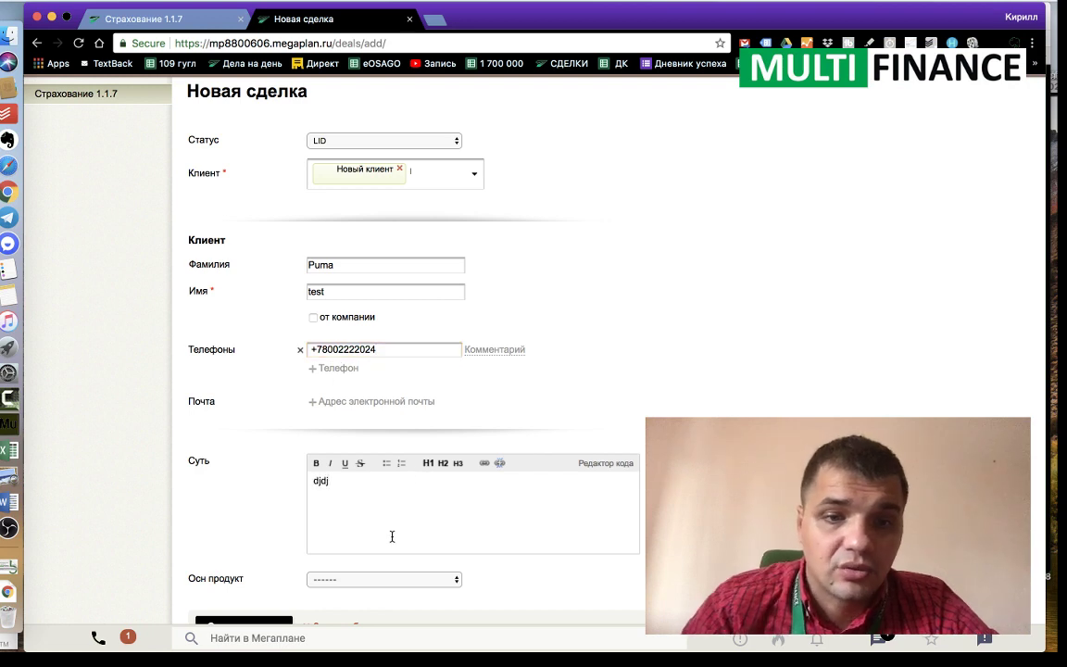
{"action": "left_click", "coordinate": [383, 579]}
{"action": "left_click", "coordinate": [331, 601]}
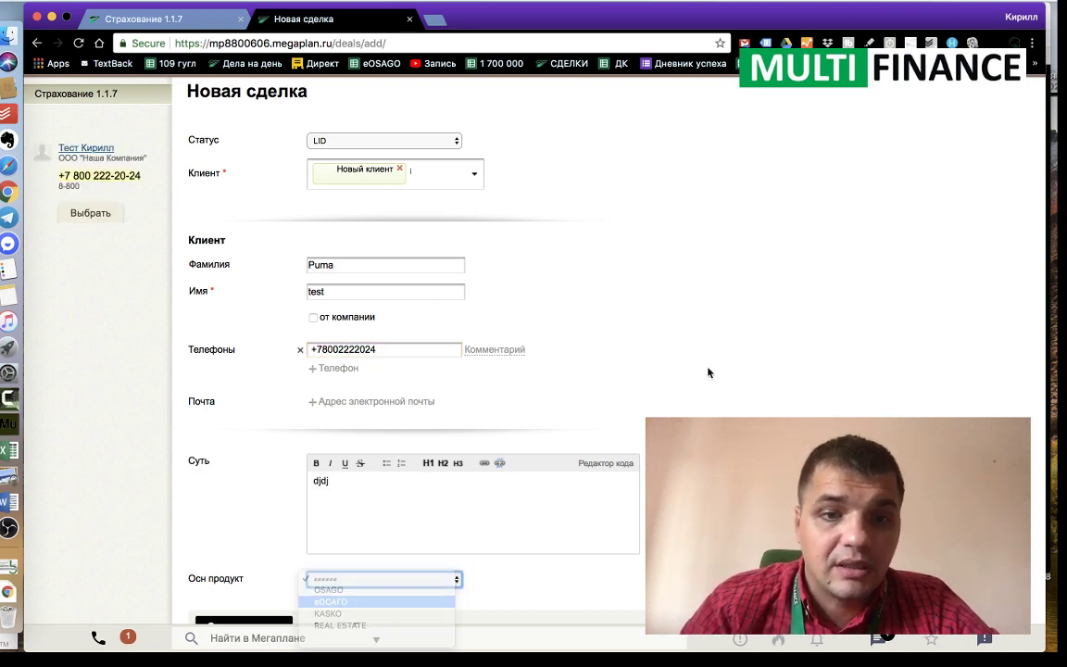
{"action": "scroll", "coordinate": [714, 365], "scroll_direction": "down", "scroll_amount": 1}
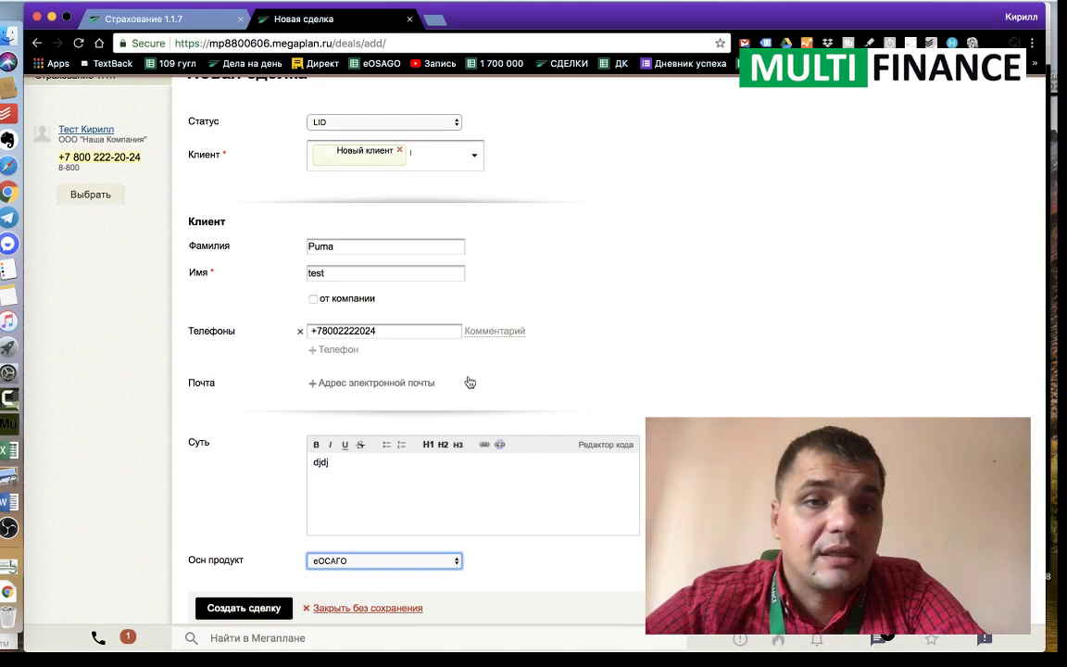
{"action": "scroll", "coordinate": [469, 382], "scroll_direction": "up", "scroll_amount": 3}
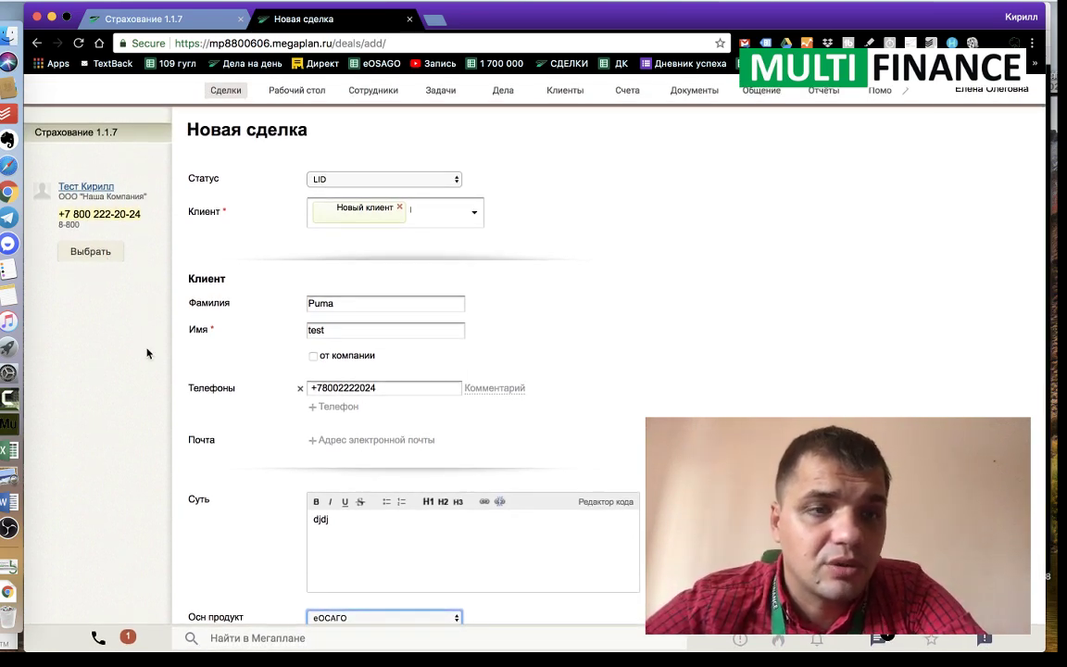
{"action": "scroll", "coordinate": [147, 353], "scroll_direction": "down", "scroll_amount": 1}
{"action": "scroll", "coordinate": [146, 353], "scroll_direction": "down", "scroll_amount": 1}
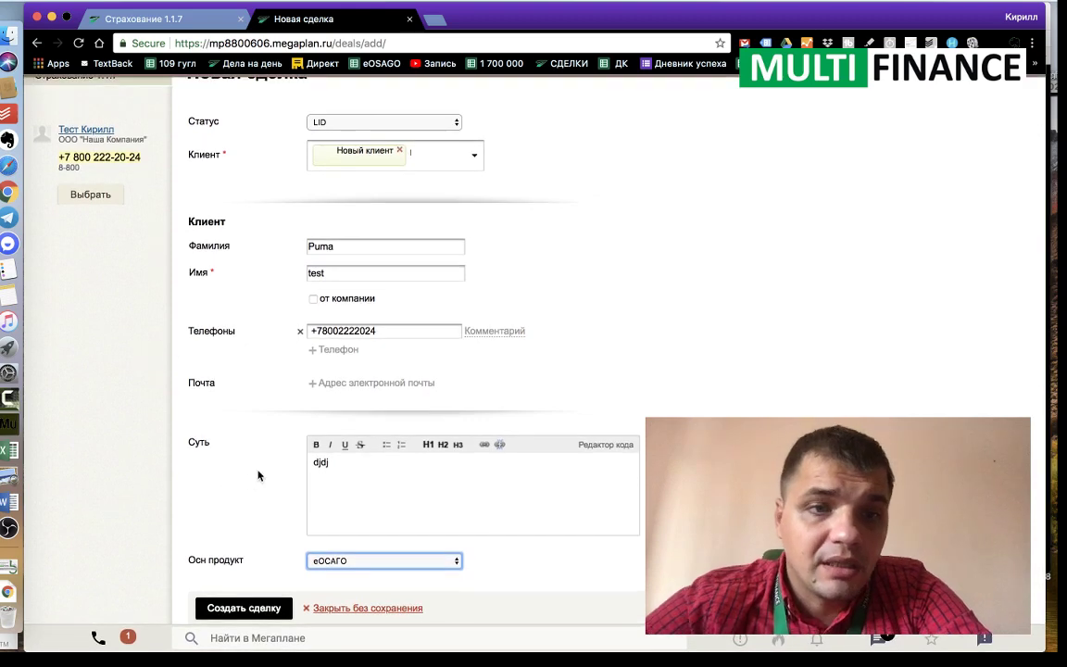
{"action": "scroll", "coordinate": [262, 474], "scroll_direction": "up", "scroll_amount": 3}
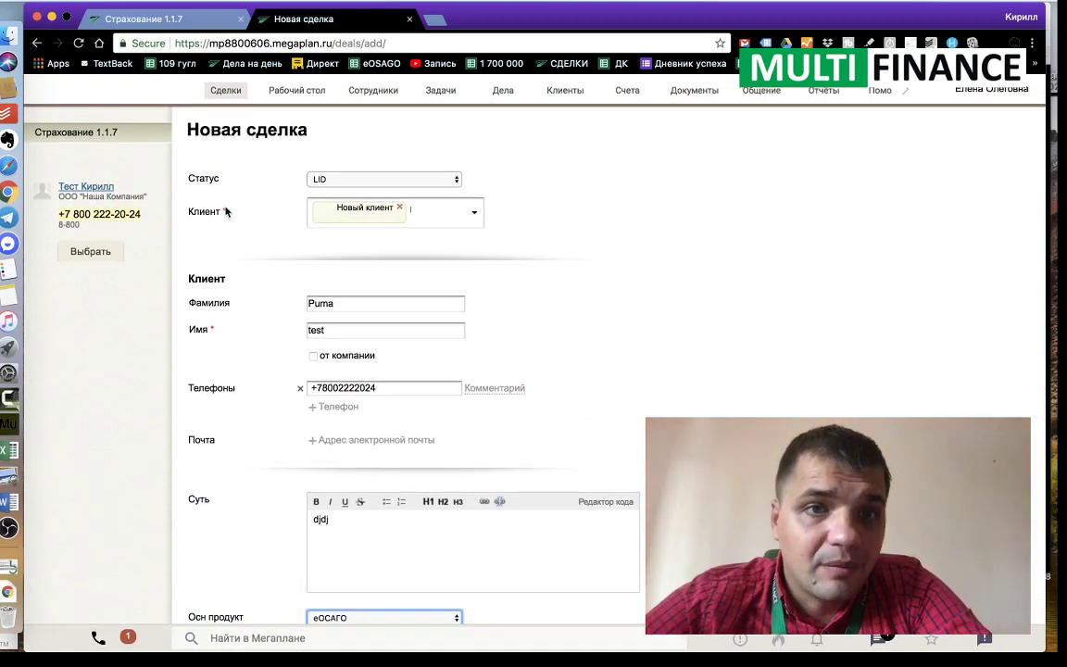
{"action": "scroll", "coordinate": [240, 259], "scroll_direction": "down", "scroll_amount": 2}
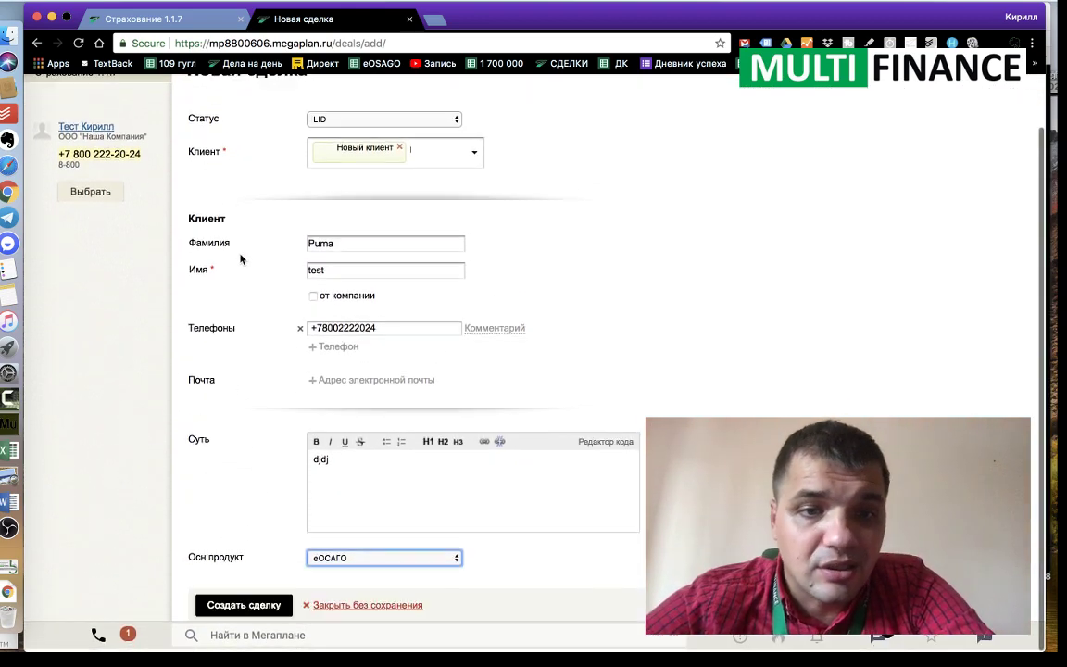
Step: Discard the unsaved deal form and open deal 6 from the Мои сделки list
{"action": "left_click", "coordinate": [320, 607]}
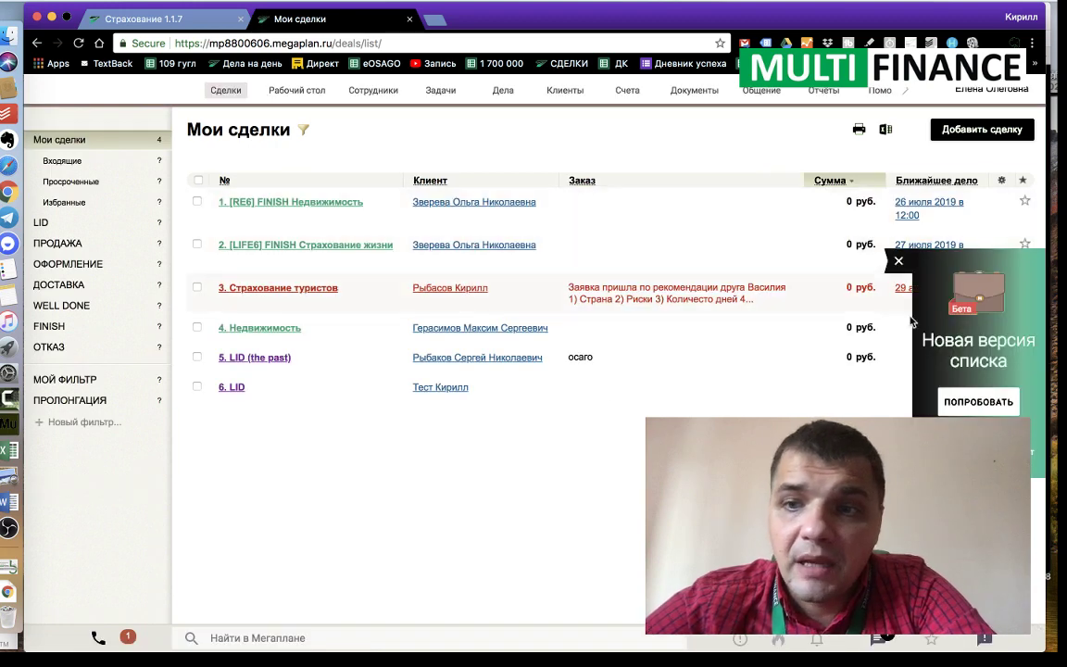
{"action": "left_click", "coordinate": [235, 388]}
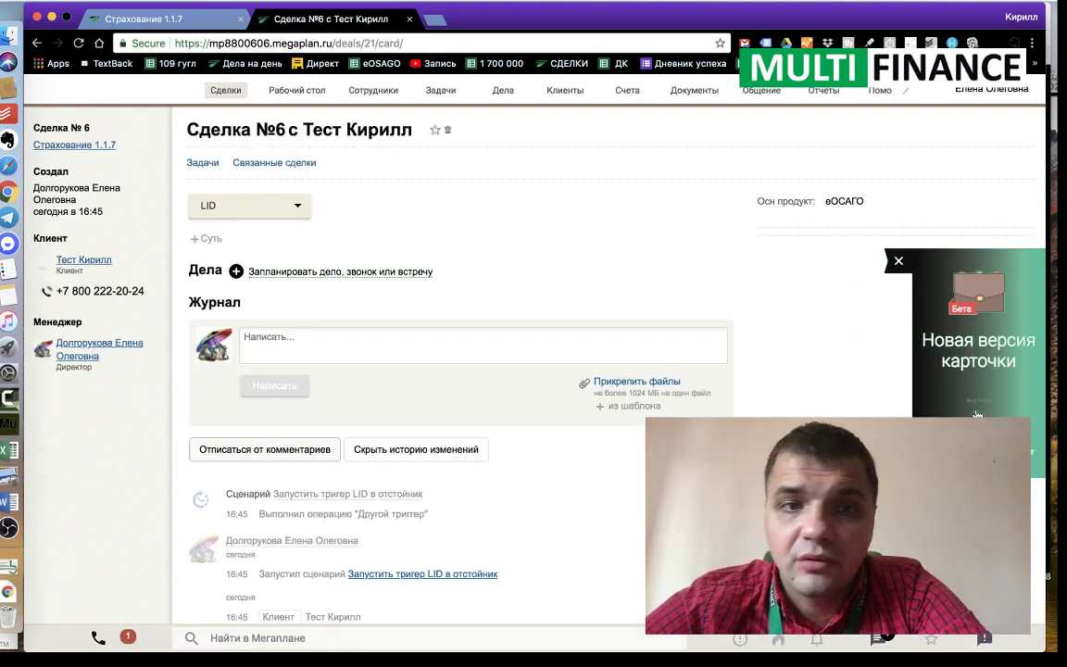
Step: Load the new deal card for deal №6 via ПОПРОБОВАТЬ on the banner
{"action": "left_click", "coordinate": [976, 410]}
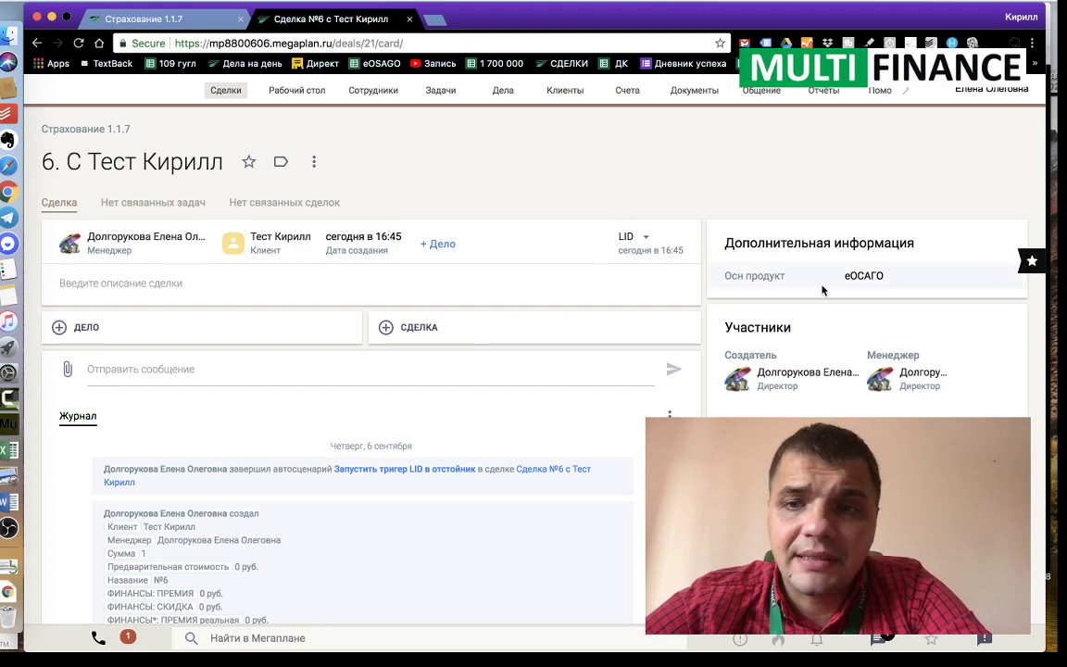
Step: Type a deal description saying the client has 3 more cars, fixing the capital К
{"action": "left_click", "coordinate": [153, 286]}
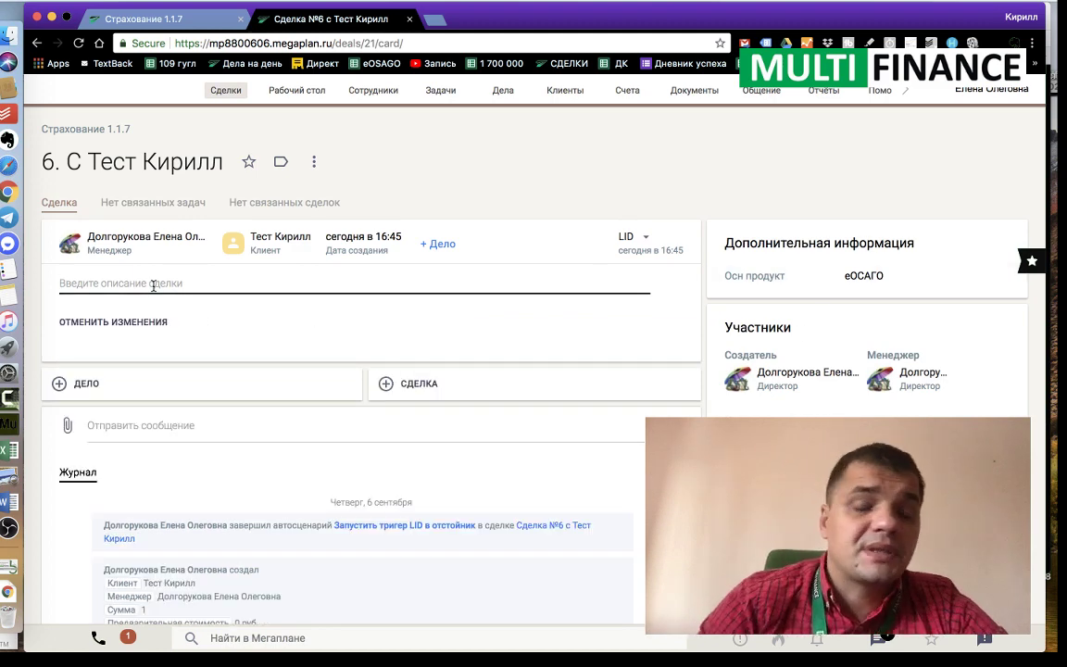
{"action": "type", "text": "R"}
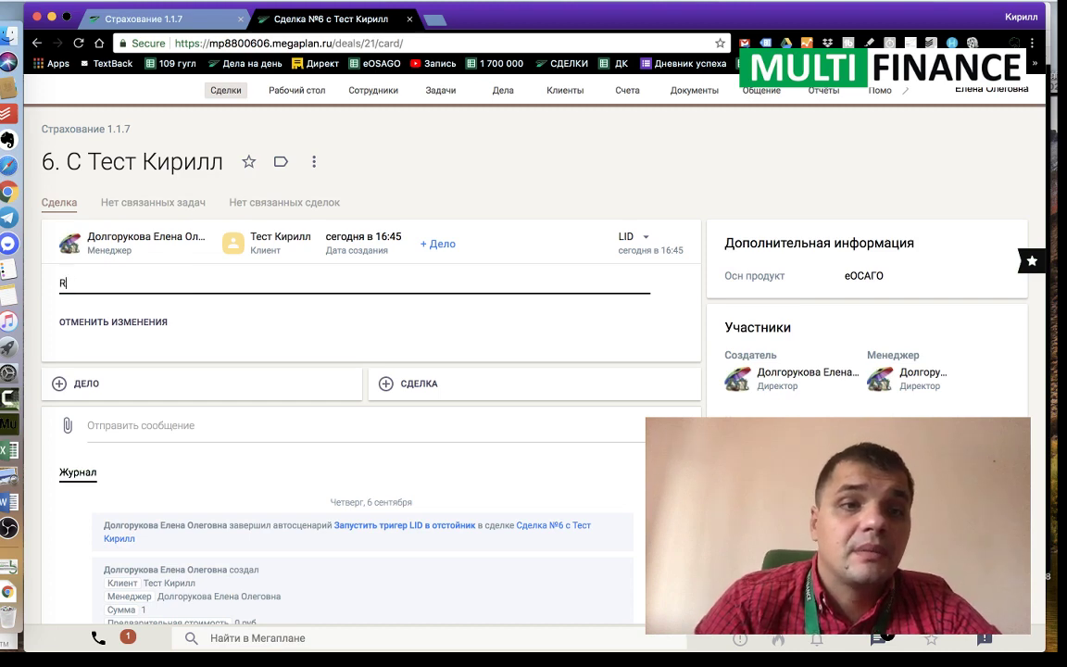
{"action": "key", "text": "BackSpace"}
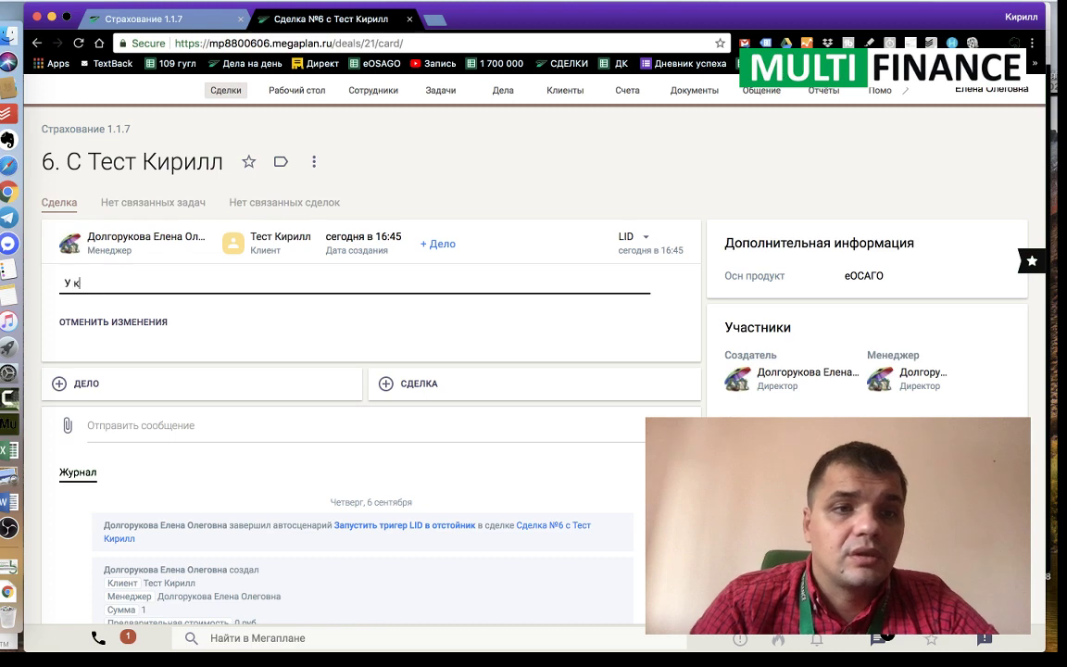
{"action": "type", "text": "У кирилла е"}
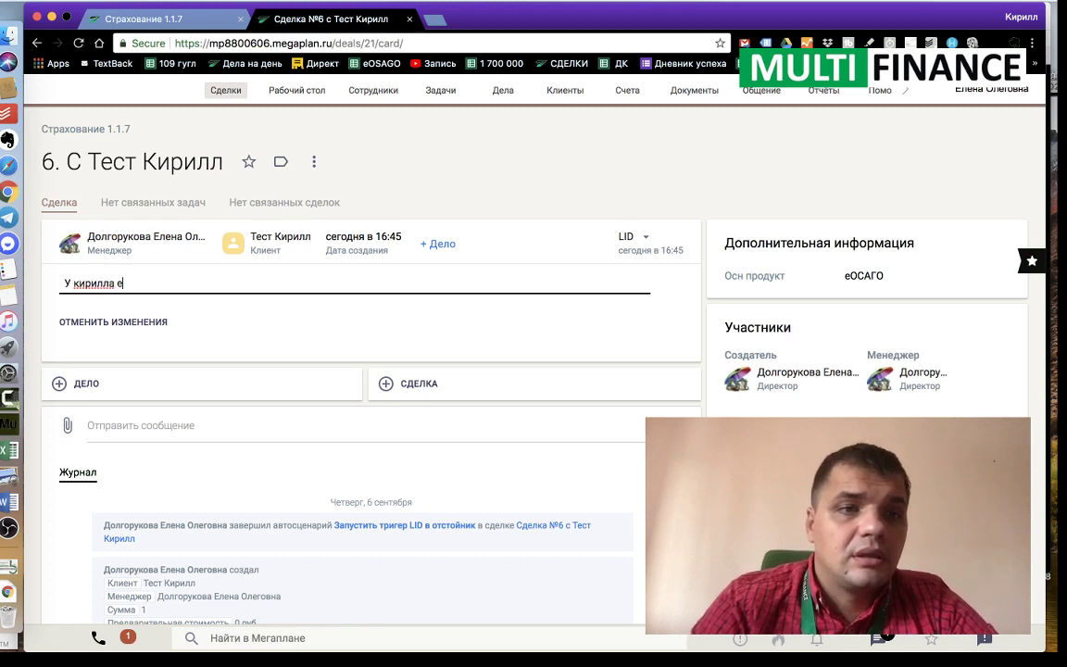
{"action": "type", "text": "сть еще 2"}
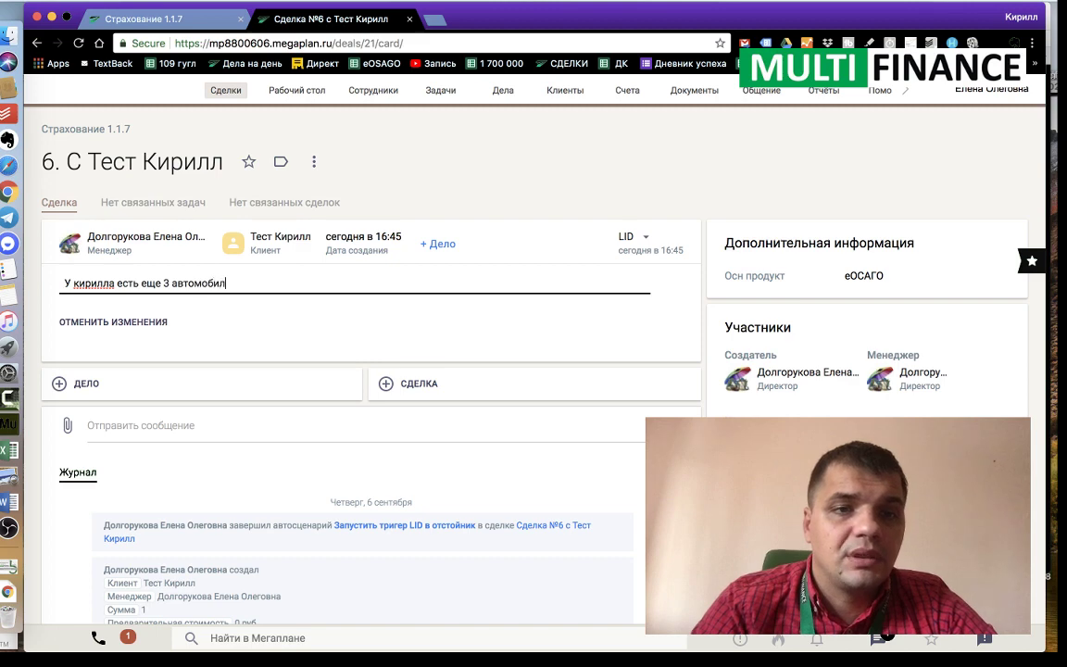
{"action": "left_click", "coordinate": [75, 282]}
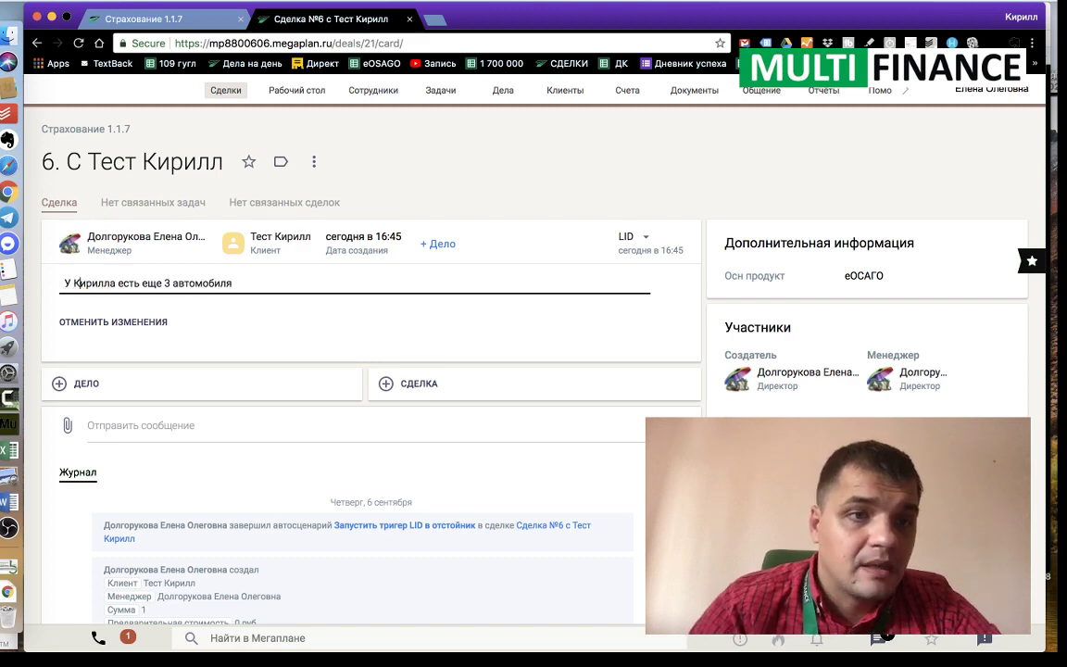
{"action": "scroll", "coordinate": [239, 327], "scroll_direction": "down", "scroll_amount": 4}
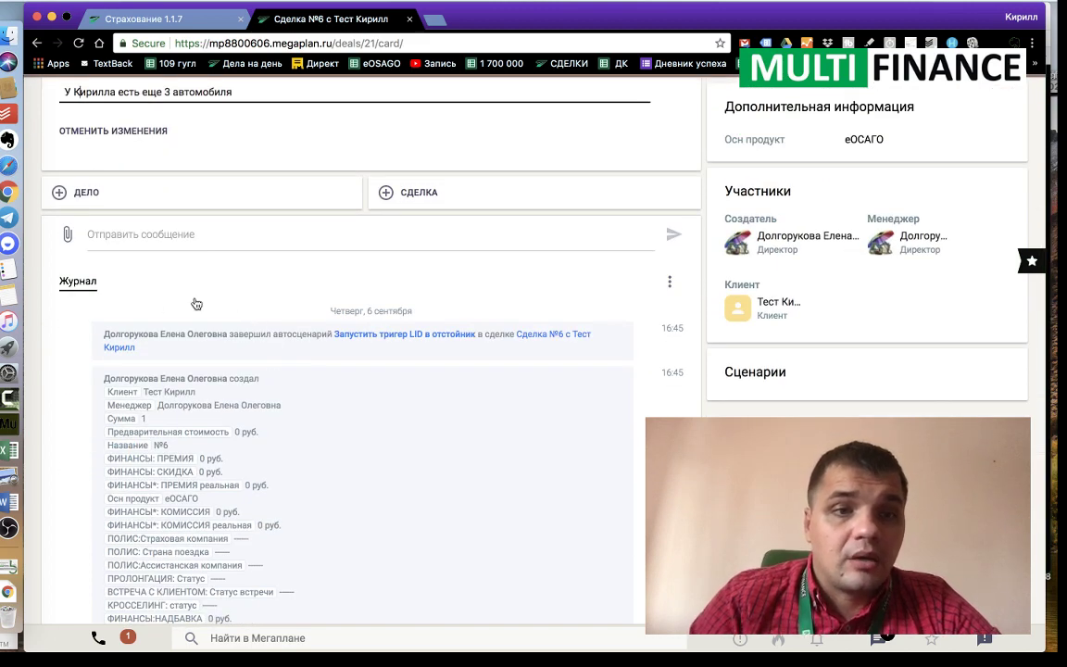
Step: Save the description and toggle the journal's Сделки and Писем history filters
{"action": "left_click", "coordinate": [168, 319]}
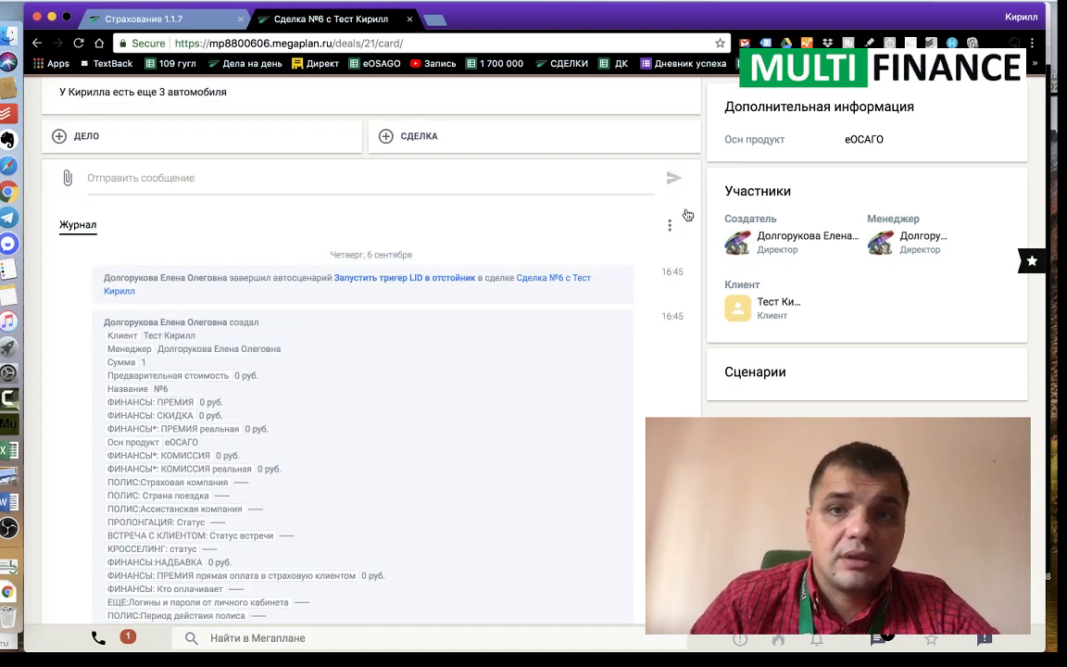
{"action": "left_click", "coordinate": [673, 226]}
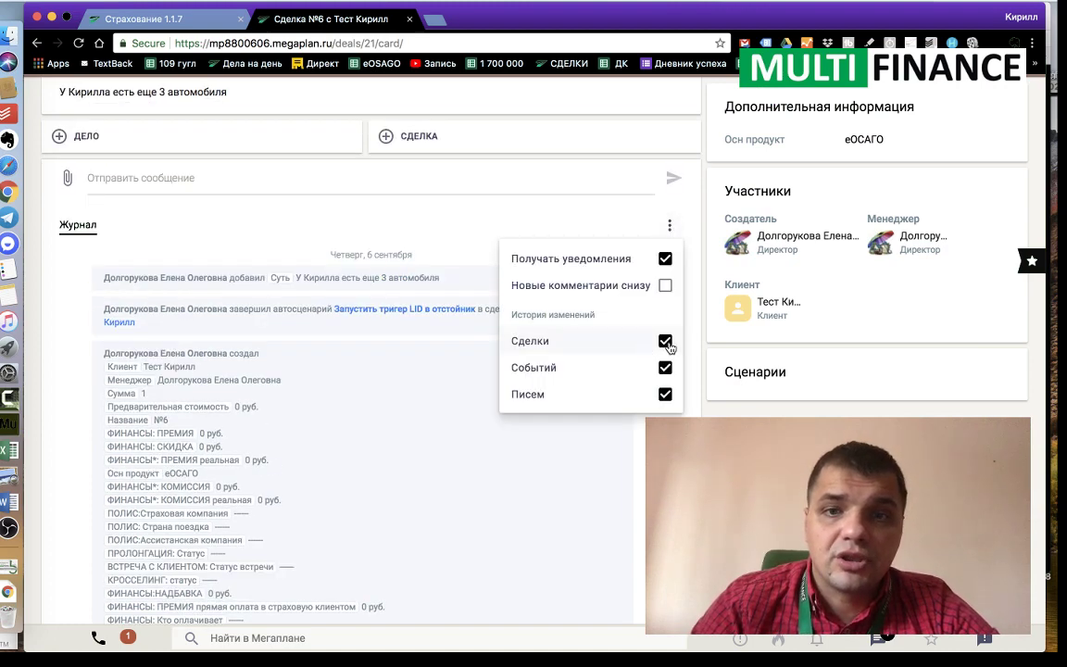
{"action": "left_click", "coordinate": [666, 342]}
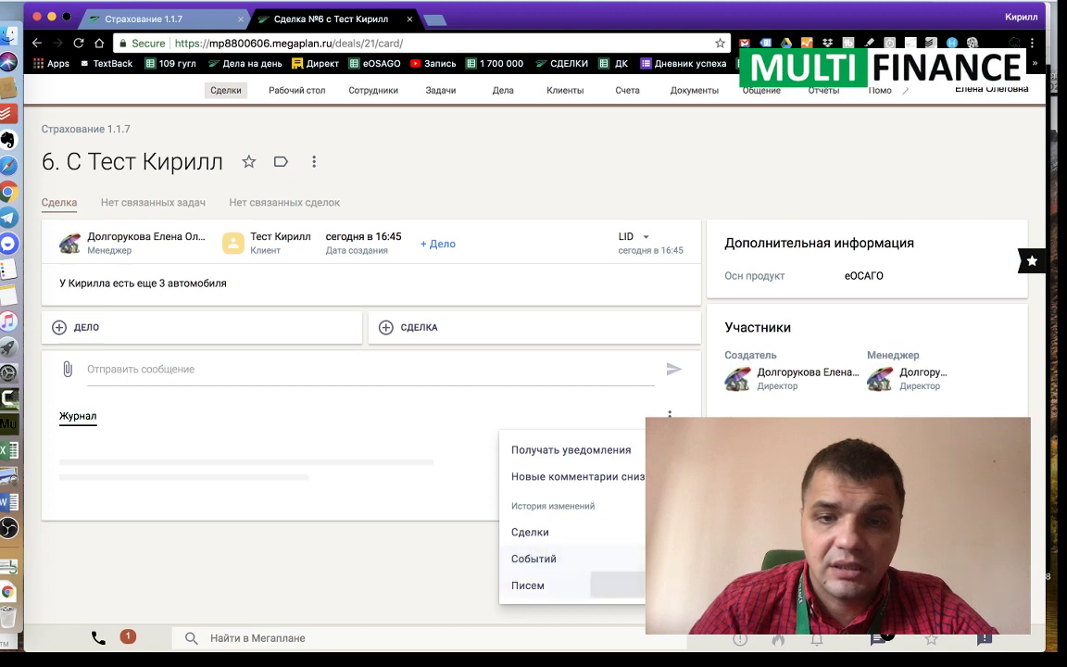
{"action": "left_click", "coordinate": [666, 585]}
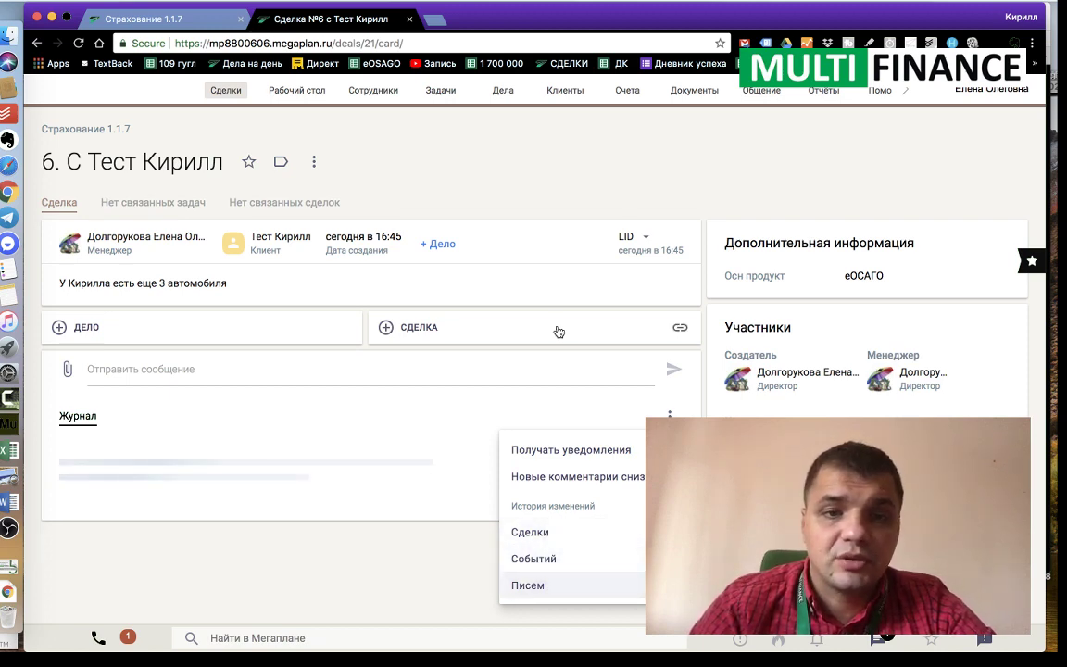
{"action": "left_click", "coordinate": [524, 168]}
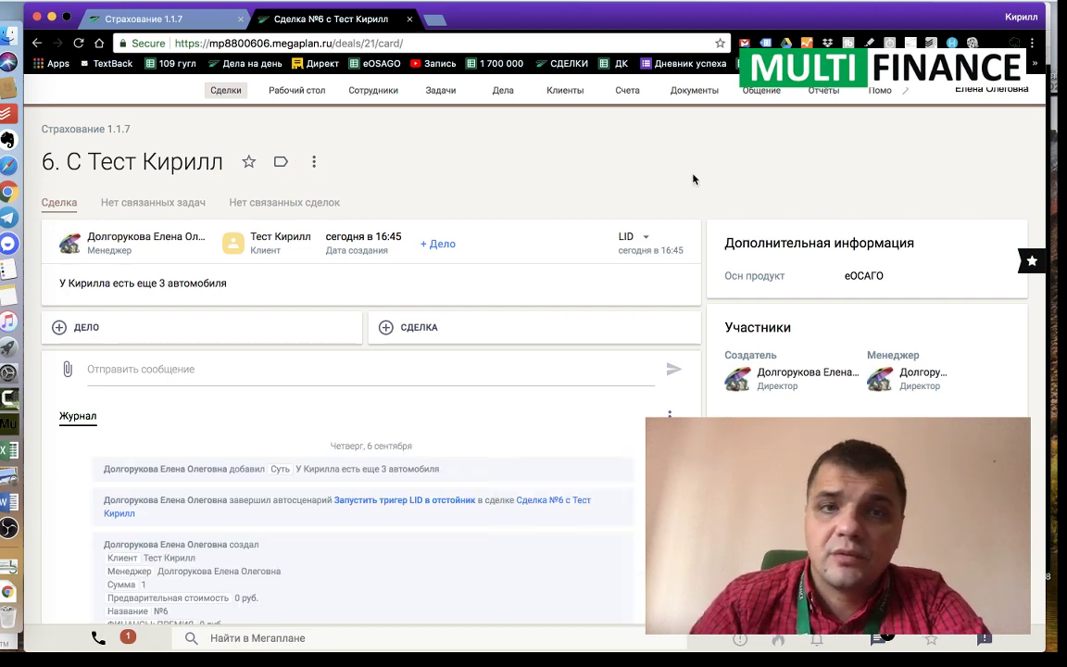
Step: In the deal №6 card layout editor, put Сделки atop the right column and Файлы between Задачи and Счета, then save
{"action": "left_click", "coordinate": [315, 165]}
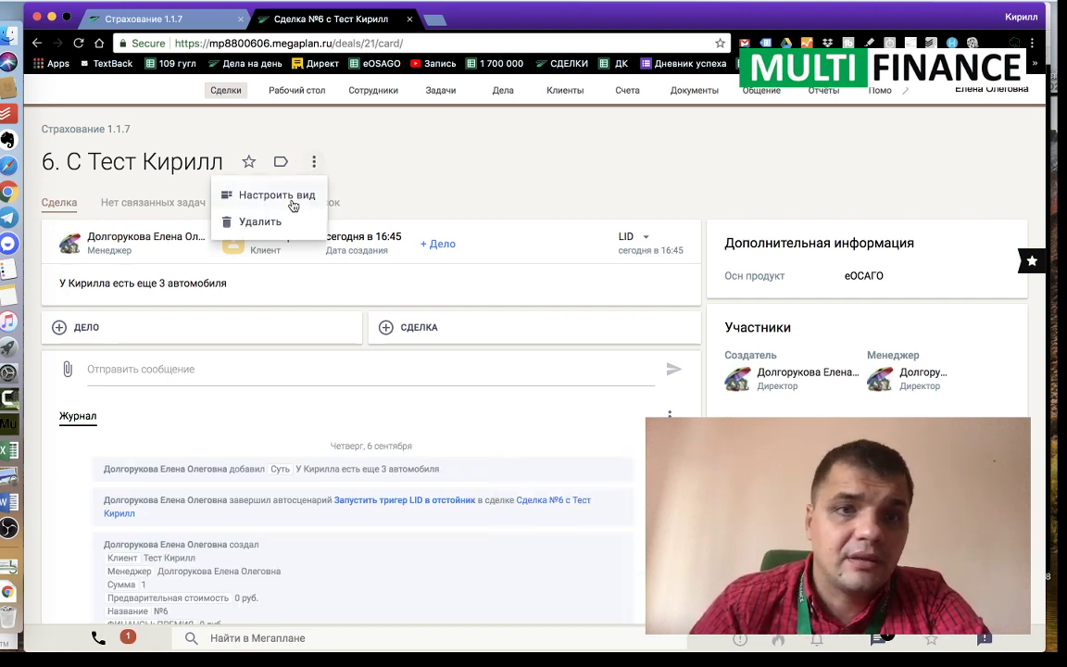
{"action": "left_click", "coordinate": [287, 194]}
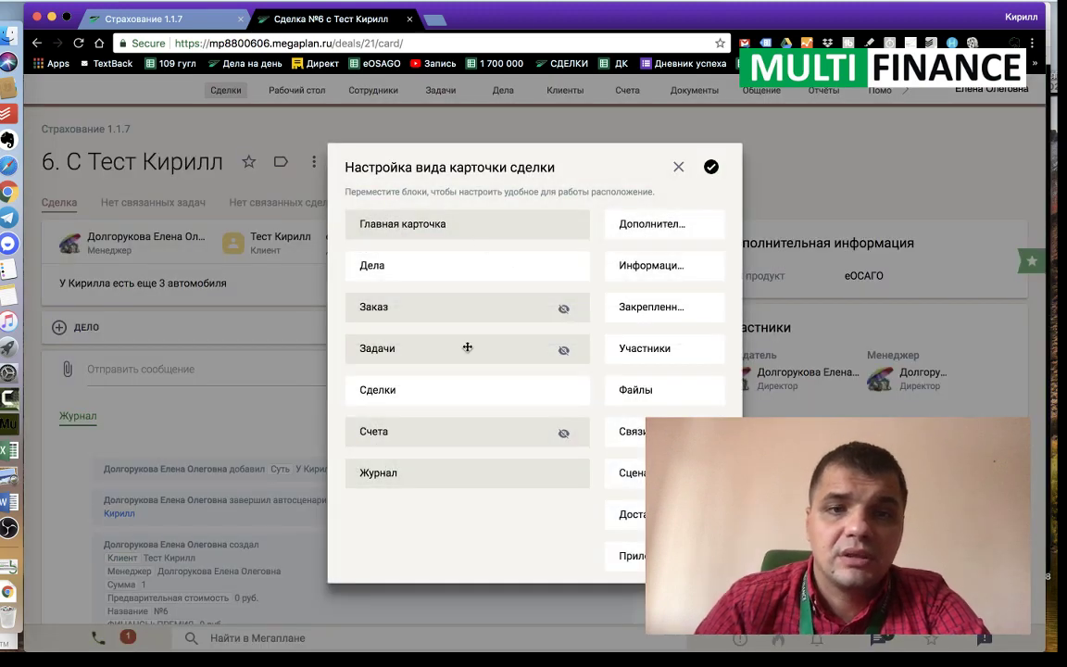
{"action": "left_click_drag", "start_coordinate": [411, 390], "coordinate": [670, 202]}
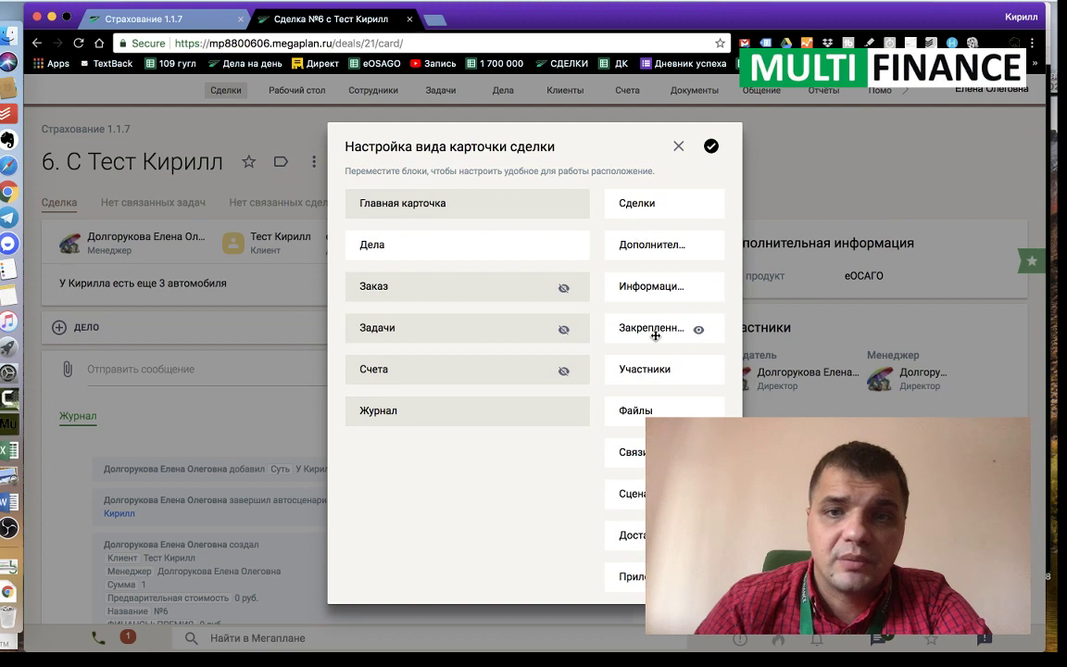
{"action": "left_click_drag", "start_coordinate": [638, 410], "coordinate": [476, 419]}
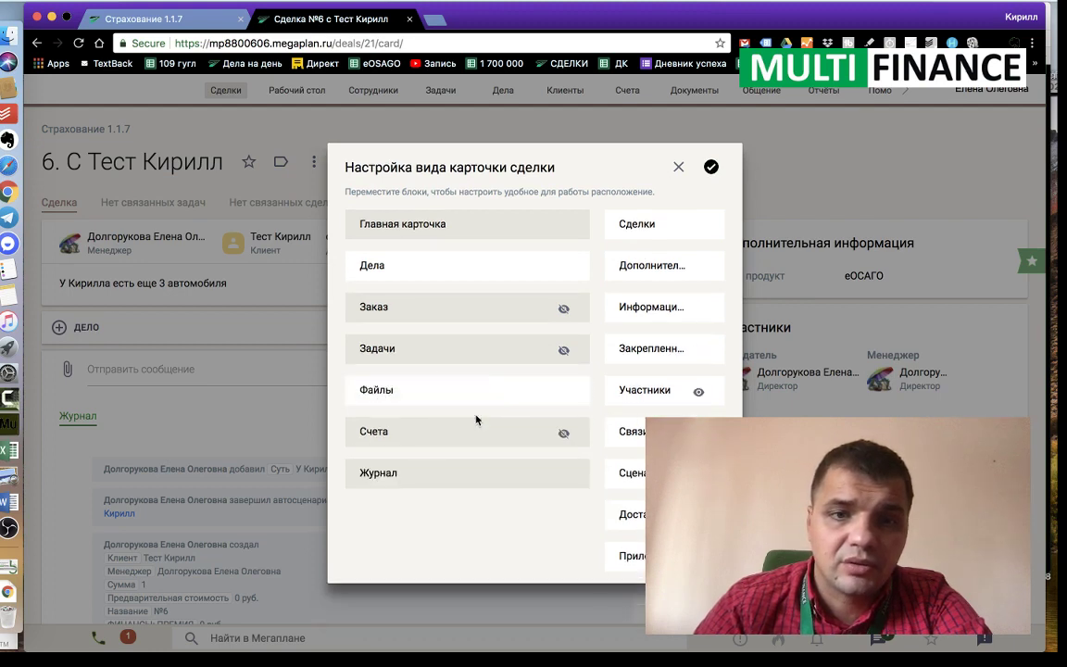
{"action": "left_click", "coordinate": [713, 167]}
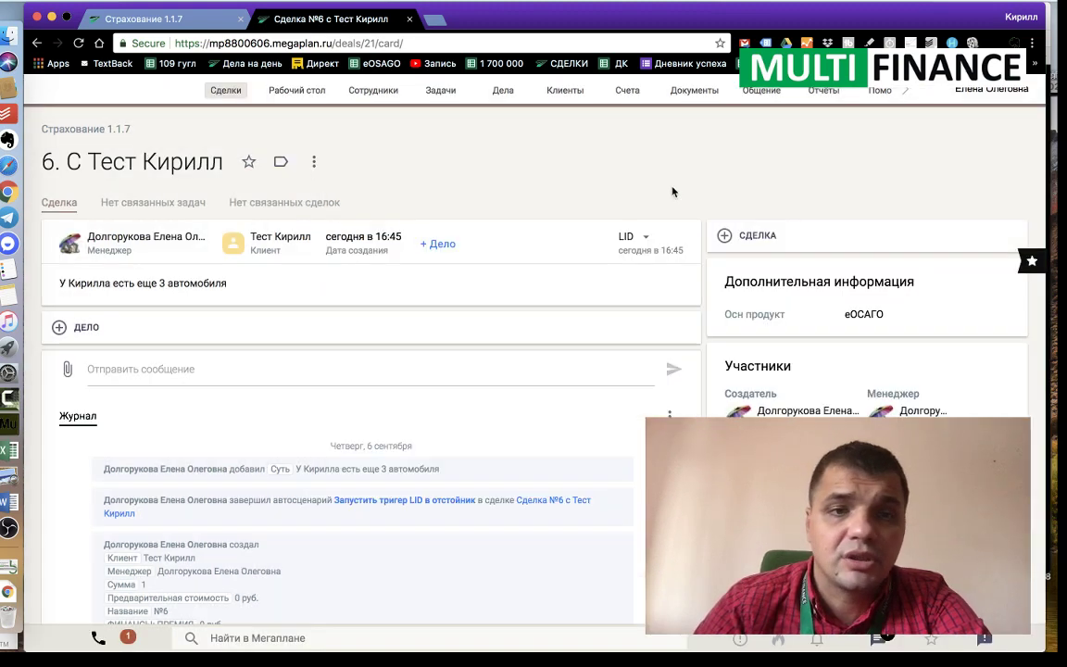
{"action": "scroll", "coordinate": [297, 408], "scroll_direction": "down", "scroll_amount": 3}
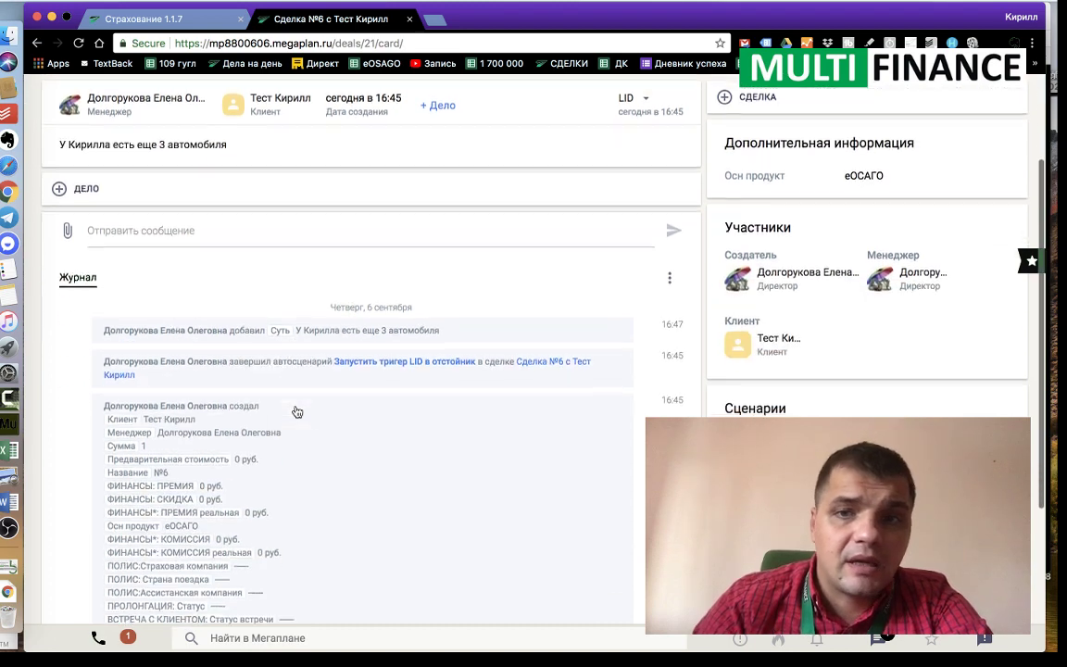
{"action": "scroll", "coordinate": [297, 410], "scroll_direction": "up", "scroll_amount": 2}
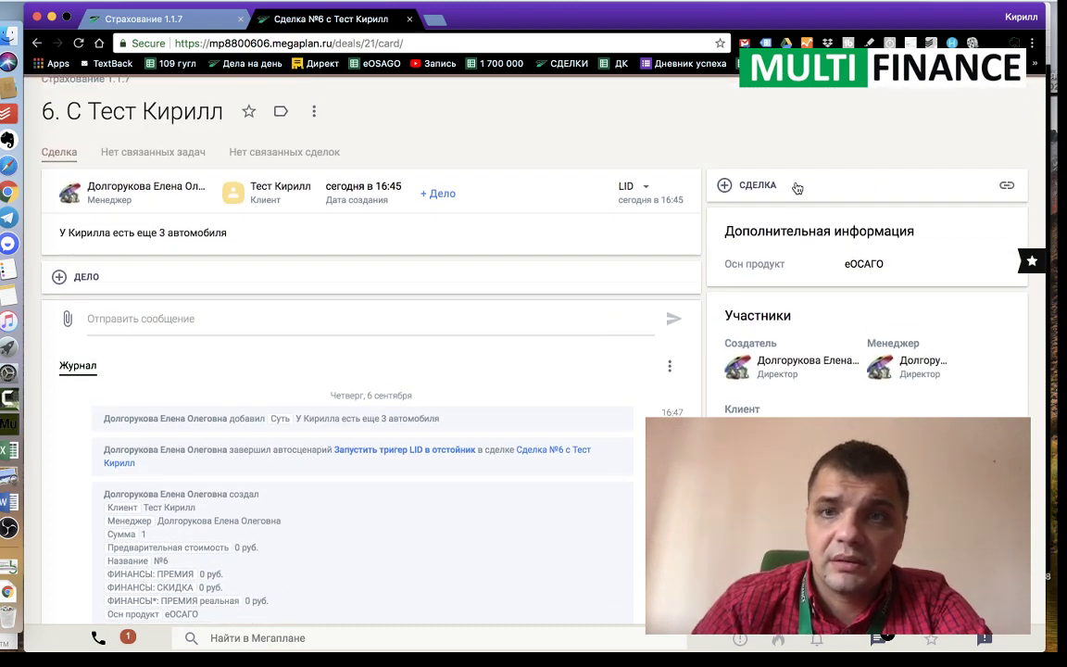
{"action": "left_click", "coordinate": [787, 185]}
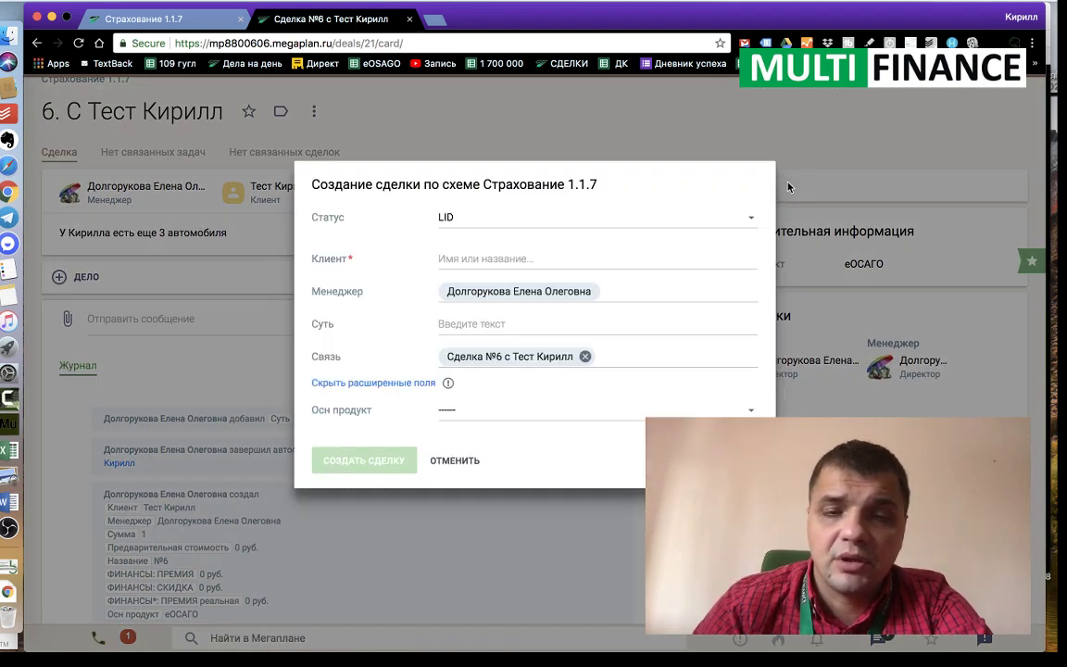
{"action": "left_click", "coordinate": [773, 131]}
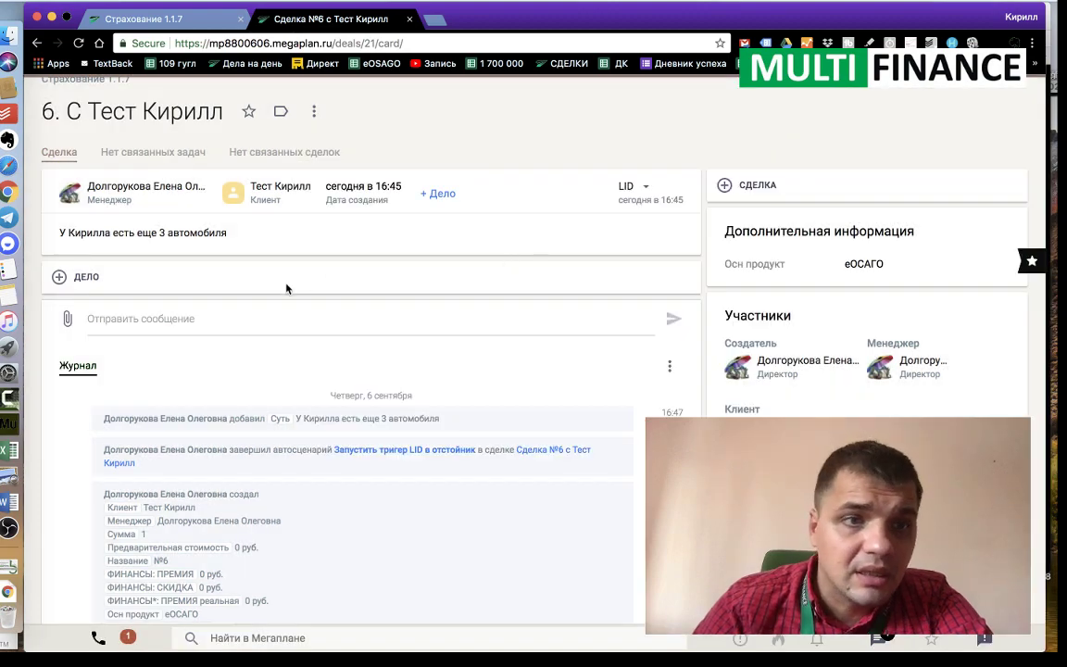